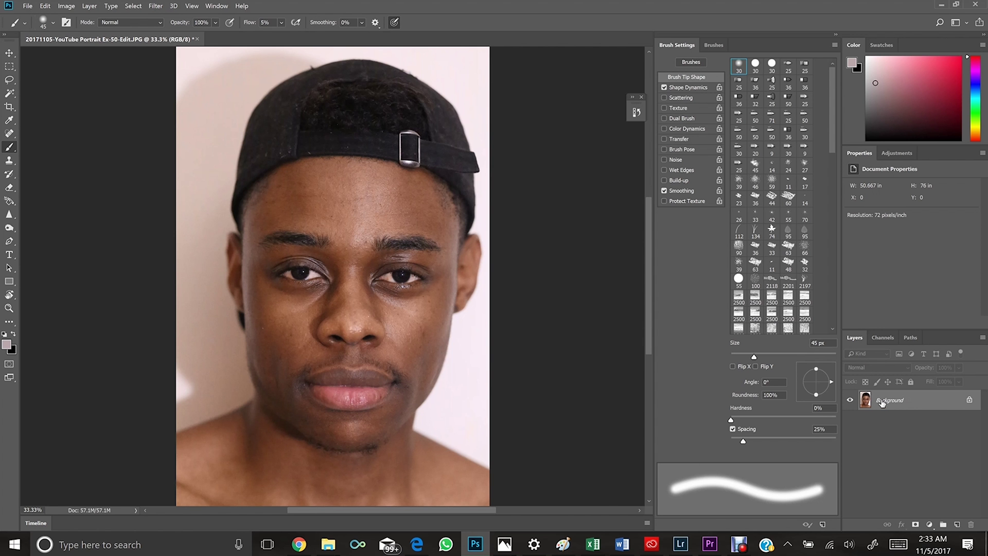
Step: Duplicate the Background layer under the name Background copy
{"action": "right_click", "coordinate": [881, 402]}
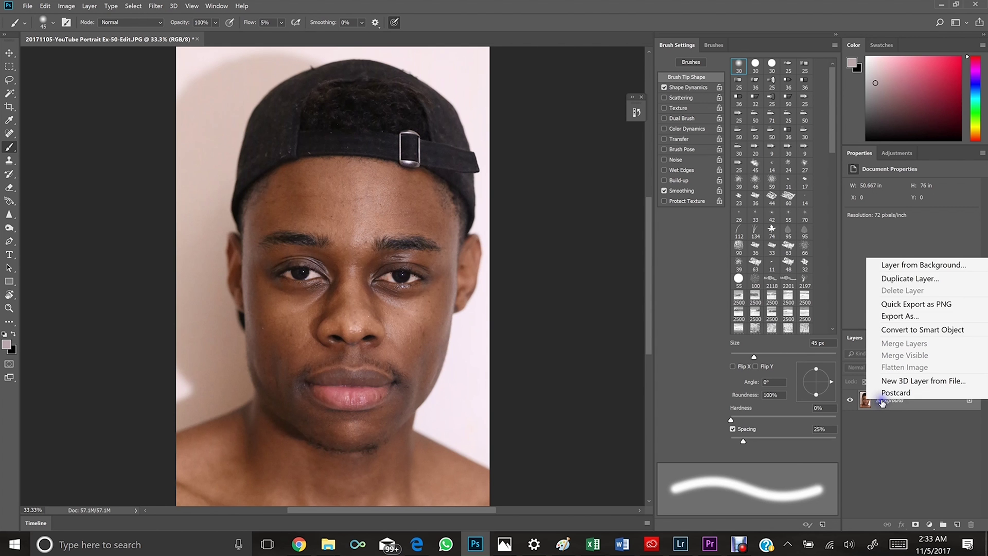
{"action": "left_click", "coordinate": [886, 279]}
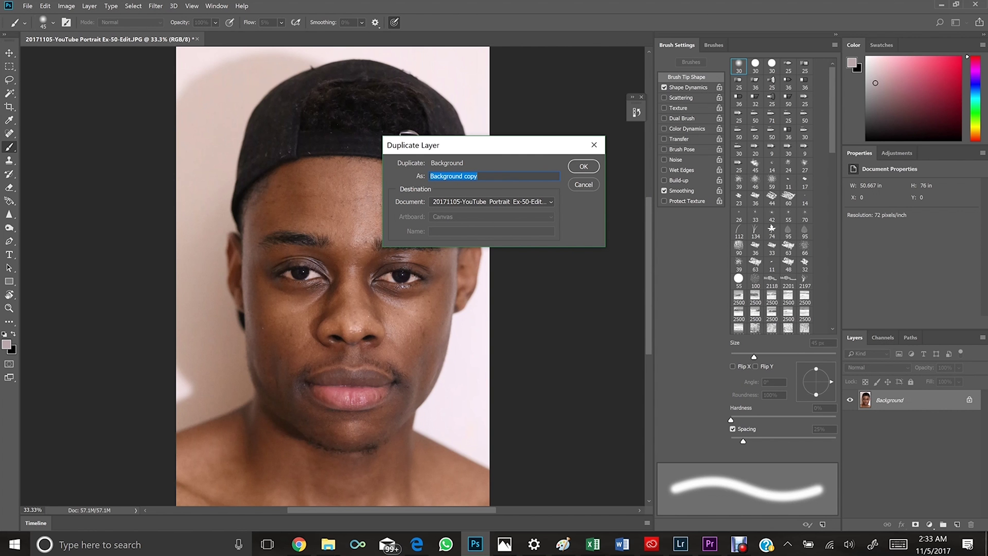
{"action": "left_click", "coordinate": [575, 168]}
{"action": "left_click", "coordinate": [575, 168]}
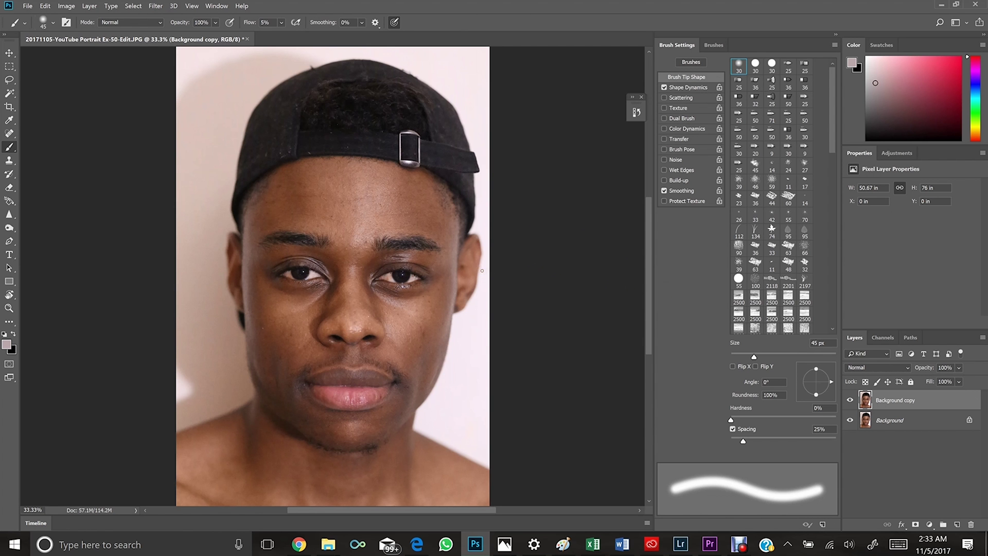
Step: Remove the small blemishes on the cheeks of the Background copy layer with the Content-Aware Spot Healing Brush
{"action": "left_click", "coordinate": [475, 261]}
{"action": "key", "text": "ctrl+plus"}
{"action": "key", "text": "ctrl+plus"}
{"action": "key", "text": "ctrl+minus"}
{"action": "left_click", "coordinate": [396, 232]}
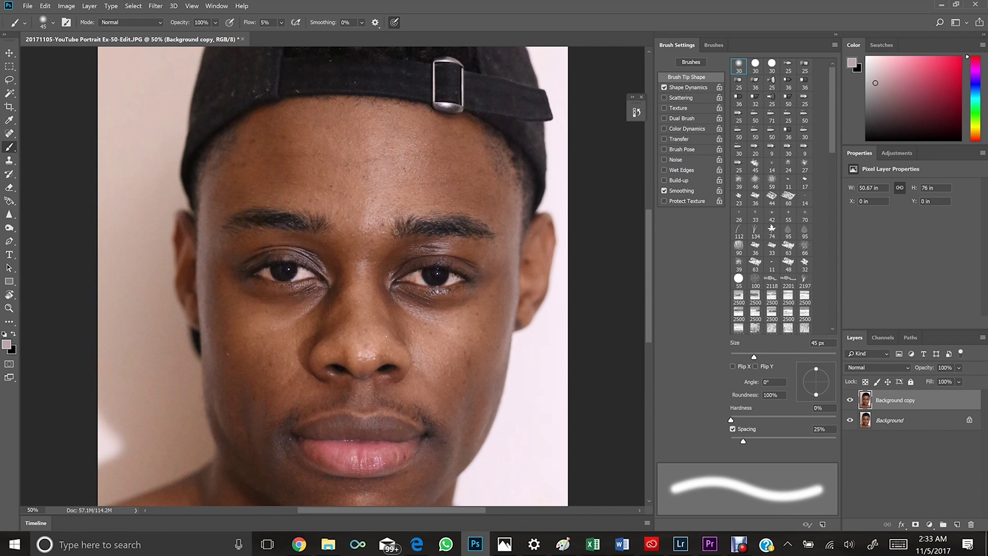
{"action": "left_click_drag", "start_coordinate": [393, 208], "coordinate": [386, 192]}
{"action": "left_click", "coordinate": [417, 238]}
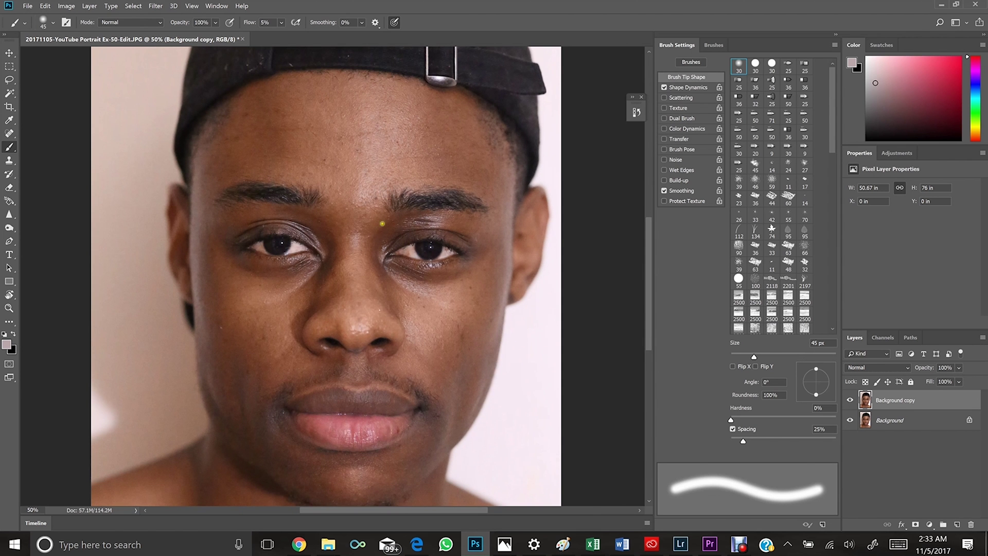
{"action": "mouse_move", "coordinate": [387, 313]}
{"action": "left_mouse_down"}
{"action": "mouse_move", "coordinate": [368, 288]}
{"action": "mouse_move", "coordinate": [355, 304]}
{"action": "mouse_move", "coordinate": [403, 300]}
{"action": "mouse_move", "coordinate": [430, 322]}
{"action": "mouse_move", "coordinate": [447, 315]}
{"action": "mouse_move", "coordinate": [396, 305]}
{"action": "left_mouse_up"}
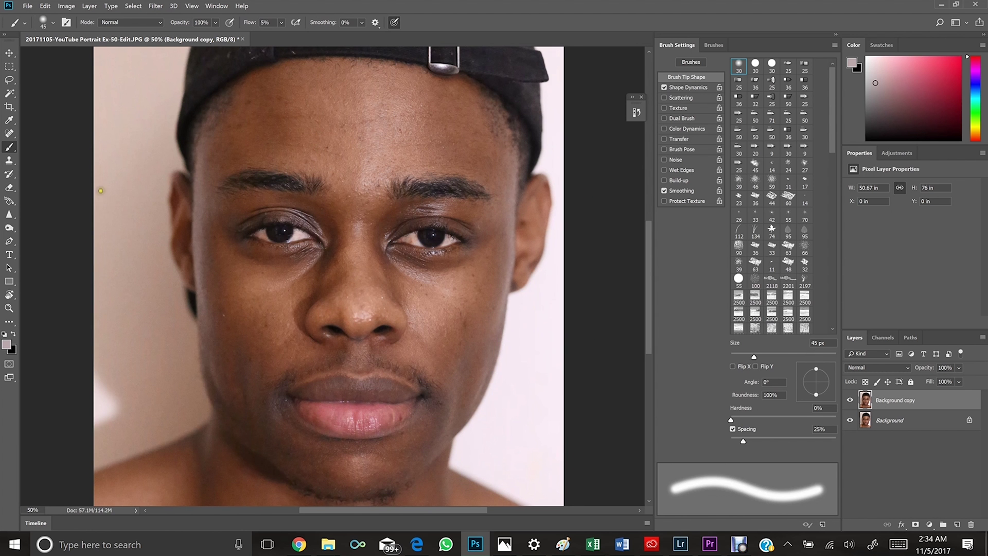
{"action": "left_click", "coordinate": [10, 134]}
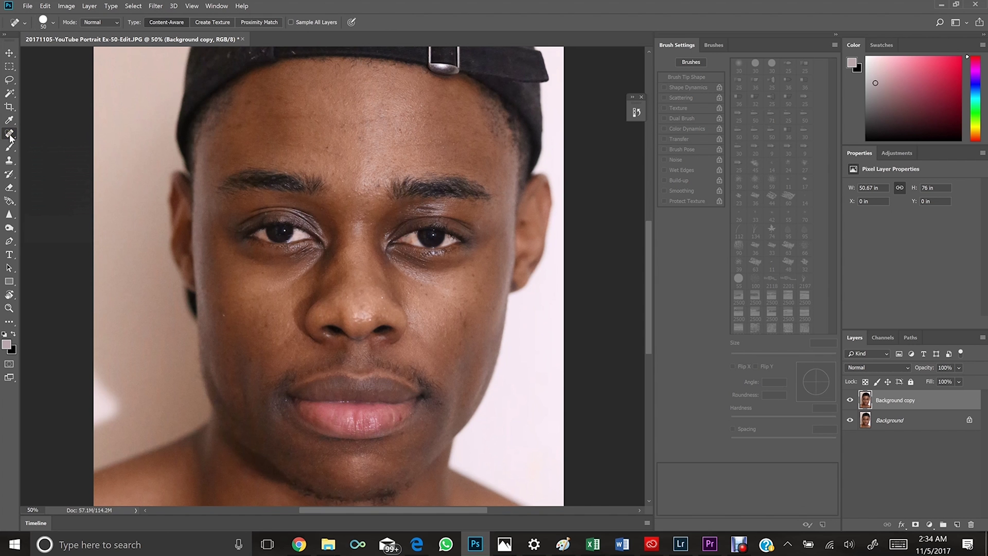
{"action": "left_click", "coordinate": [10, 136]}
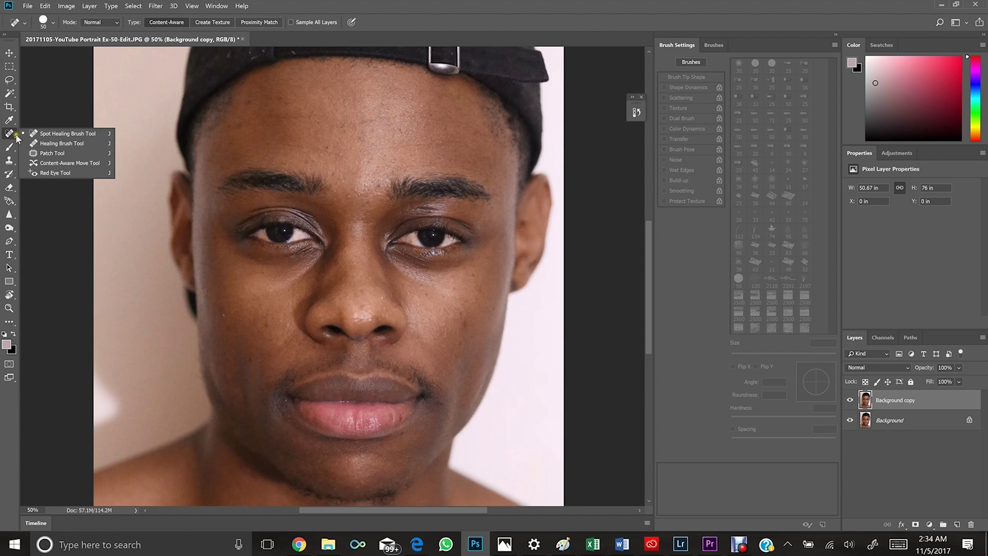
{"action": "left_click", "coordinate": [58, 134]}
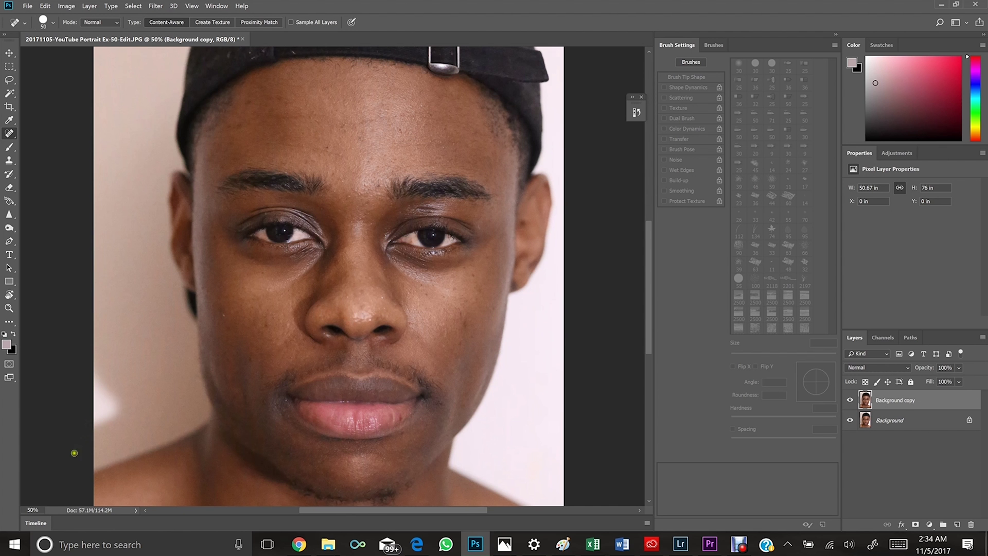
{"action": "left_click", "coordinate": [32, 509]}
{"action": "left_click", "coordinate": [328, 147]}
{"action": "left_click", "coordinate": [222, 314]}
{"action": "left_click", "coordinate": [222, 230]}
{"action": "left_click", "coordinate": [266, 307]}
{"action": "left_click", "coordinate": [415, 285]}
Step: Heal the small spots between the eyebrows and across the middle of the forehead
{"action": "left_click", "coordinate": [349, 196]}
{"action": "left_click", "coordinate": [358, 192]}
{"action": "left_click", "coordinate": [343, 181]}
{"action": "left_click", "coordinate": [341, 177]}
{"action": "left_click", "coordinate": [371, 159]}
{"action": "left_click", "coordinate": [394, 160]}
{"action": "left_click", "coordinate": [385, 158]}
{"action": "left_click", "coordinate": [347, 102]}
{"action": "left_click", "coordinate": [405, 98]}
{"action": "left_click", "coordinate": [419, 106]}
Step: Heal the remaining spots around the nostril and on the cheek on the portrait's right side
{"action": "left_click", "coordinate": [370, 319]}
{"action": "left_click", "coordinate": [384, 308]}
{"action": "left_click", "coordinate": [442, 346]}
{"action": "left_click", "coordinate": [444, 323]}
Step: Sample light and dark skin tones from the forehead and left cheek with the Eyedropper
{"action": "left_click", "coordinate": [9, 120]}
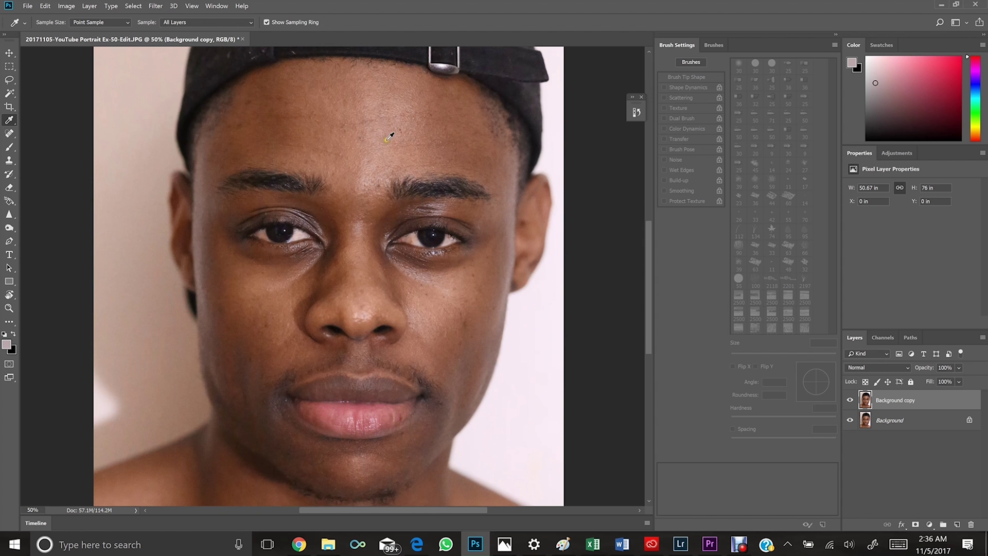
{"action": "mouse_move", "coordinate": [384, 134]}
{"action": "left_mouse_down"}
{"action": "mouse_move", "coordinate": [379, 147]}
{"action": "mouse_move", "coordinate": [402, 138]}
{"action": "left_mouse_up"}
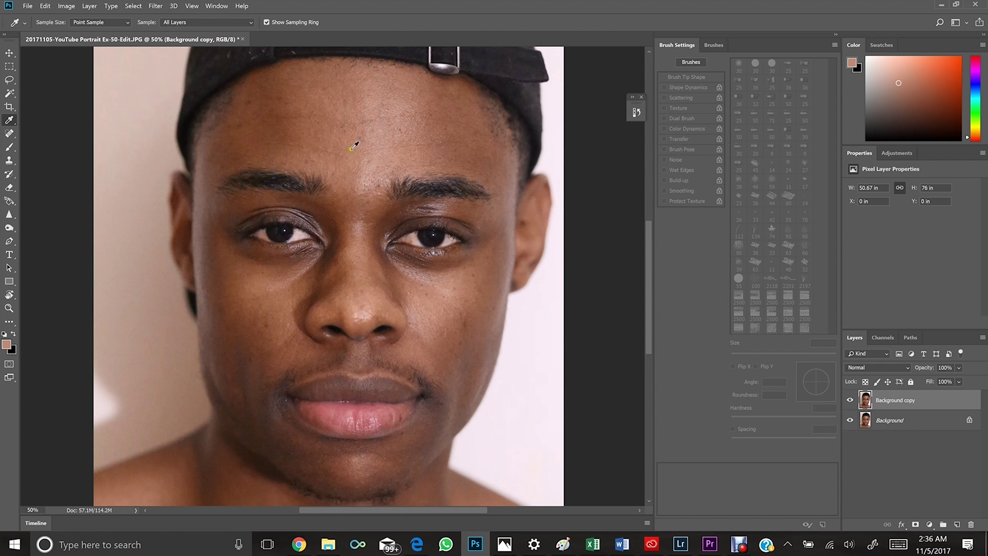
{"action": "left_click_drag", "start_coordinate": [248, 120], "coordinate": [262, 136]}
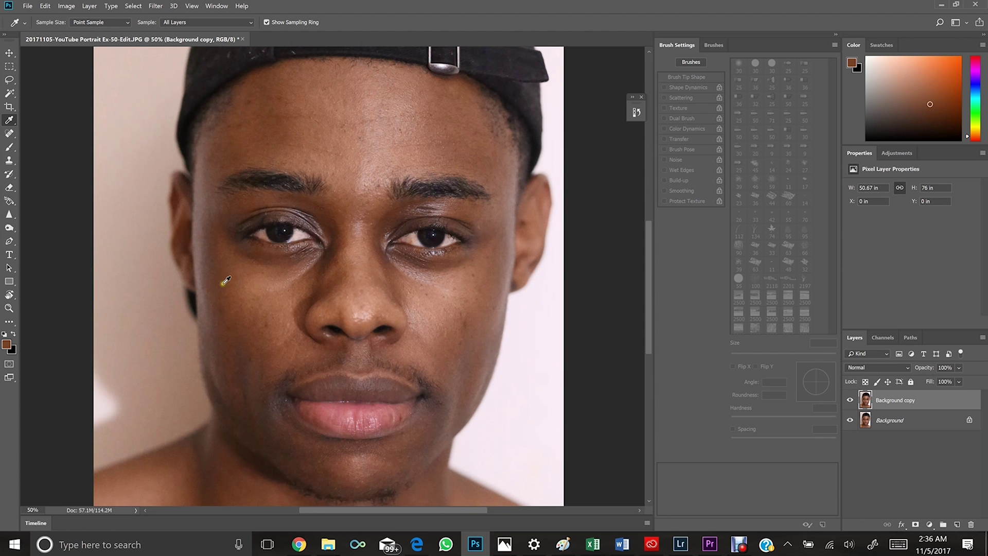
{"action": "left_click_drag", "start_coordinate": [222, 283], "coordinate": [211, 274]}
Step: Switch the brush to the Mixer Brush and sample the skin tone of the portrait's left cheek
{"action": "left_click", "coordinate": [12, 153]}
{"action": "left_click", "coordinate": [12, 150]}
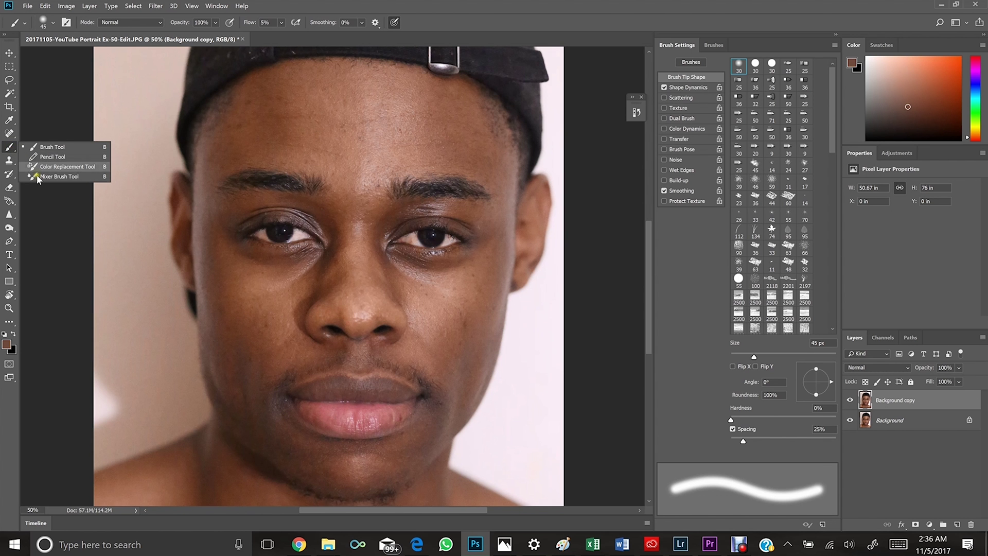
{"action": "left_click", "coordinate": [38, 177]}
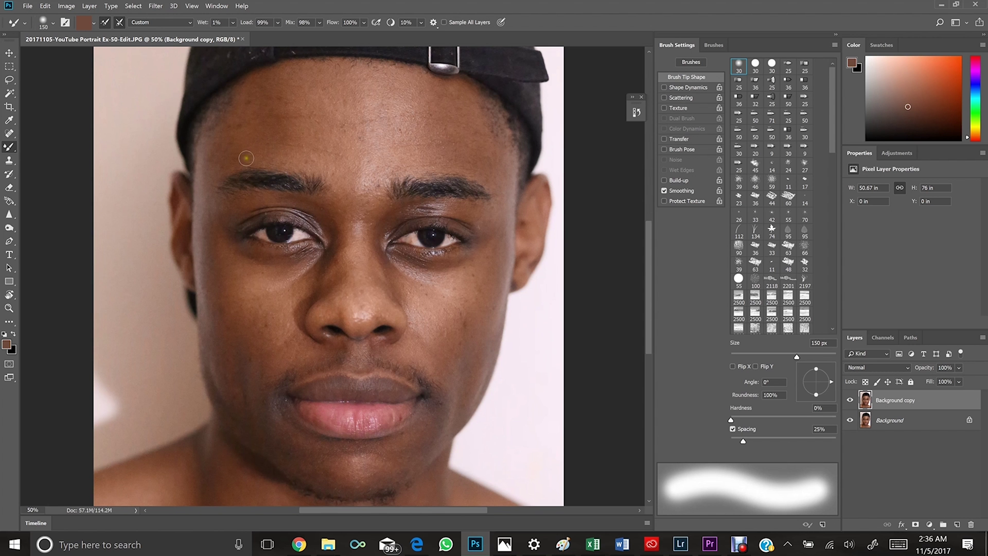
{"action": "left_click", "coordinate": [10, 121]}
{"action": "mouse_move", "coordinate": [225, 283]}
{"action": "left_mouse_down"}
{"action": "mouse_move", "coordinate": [219, 291]}
{"action": "mouse_move", "coordinate": [217, 280]}
{"action": "left_mouse_up"}
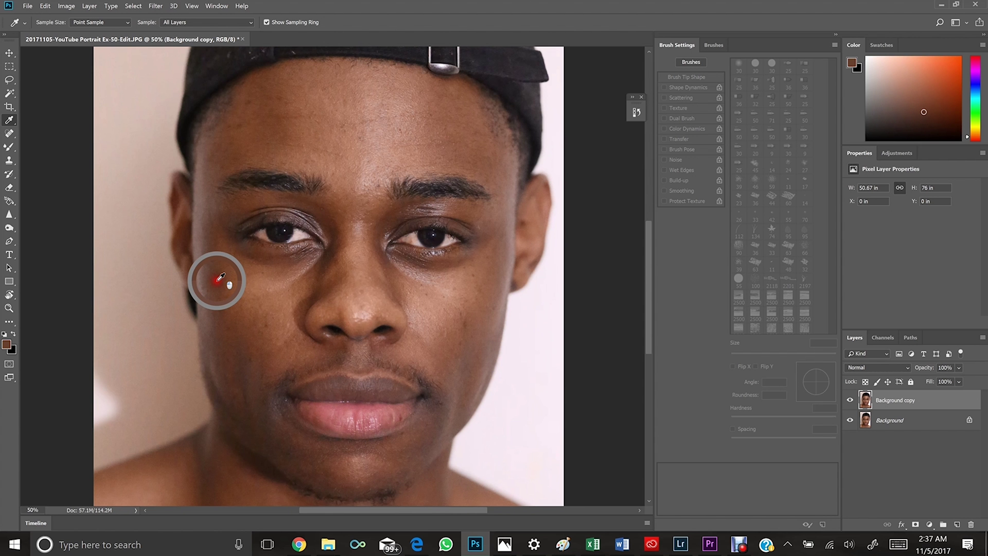
{"action": "left_click_drag", "start_coordinate": [216, 279], "coordinate": [215, 281]}
Step: Blend the skin from the left cheek up over the temple and eyebrow with a 250 px Mixer Brush
{"action": "left_click", "coordinate": [10, 146]}
{"action": "key", "text": "bracketright"}
{"action": "key", "text": "bracketright"}
{"action": "key", "text": "bracketright"}
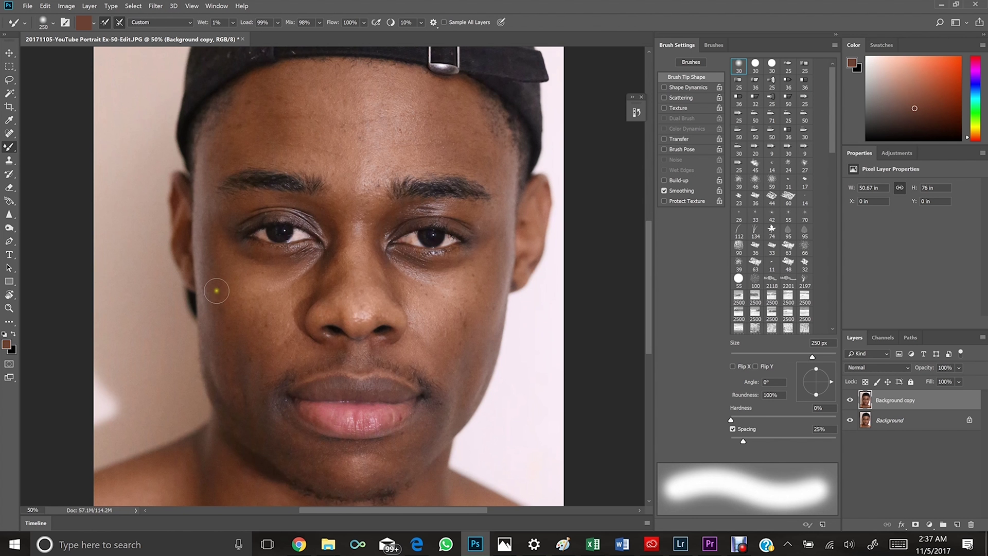
{"action": "mouse_move", "coordinate": [216, 291]}
{"action": "left_mouse_down"}
{"action": "mouse_move", "coordinate": [291, 270]}
{"action": "mouse_move", "coordinate": [248, 318]}
{"action": "mouse_move", "coordinate": [257, 337]}
{"action": "mouse_move", "coordinate": [259, 304]}
{"action": "mouse_move", "coordinate": [268, 324]}
{"action": "mouse_move", "coordinate": [271, 311]}
{"action": "mouse_move", "coordinate": [266, 333]}
{"action": "mouse_move", "coordinate": [267, 318]}
{"action": "mouse_move", "coordinate": [237, 307]}
{"action": "mouse_move", "coordinate": [236, 317]}
{"action": "mouse_move", "coordinate": [258, 299]}
{"action": "mouse_move", "coordinate": [242, 294]}
{"action": "mouse_move", "coordinate": [257, 294]}
{"action": "mouse_move", "coordinate": [209, 259]}
{"action": "mouse_move", "coordinate": [233, 330]}
{"action": "mouse_move", "coordinate": [273, 344]}
{"action": "mouse_move", "coordinate": [271, 325]}
{"action": "mouse_move", "coordinate": [256, 330]}
{"action": "mouse_move", "coordinate": [273, 322]}
{"action": "mouse_move", "coordinate": [198, 309]}
{"action": "mouse_move", "coordinate": [215, 344]}
{"action": "mouse_move", "coordinate": [235, 337]}
{"action": "mouse_move", "coordinate": [218, 316]}
{"action": "mouse_move", "coordinate": [253, 367]}
{"action": "mouse_move", "coordinate": [247, 348]}
{"action": "mouse_move", "coordinate": [252, 370]}
{"action": "left_mouse_up"}
{"action": "mouse_move", "coordinate": [216, 295]}
{"action": "left_mouse_down"}
{"action": "mouse_move", "coordinate": [225, 324]}
{"action": "mouse_move", "coordinate": [215, 200]}
{"action": "left_mouse_up"}
{"action": "mouse_move", "coordinate": [227, 151]}
{"action": "left_mouse_down"}
{"action": "mouse_move", "coordinate": [214, 172]}
{"action": "mouse_move", "coordinate": [252, 159]}
{"action": "mouse_move", "coordinate": [214, 168]}
{"action": "mouse_move", "coordinate": [245, 99]}
{"action": "mouse_move", "coordinate": [240, 150]}
{"action": "mouse_move", "coordinate": [293, 97]}
{"action": "mouse_move", "coordinate": [256, 97]}
{"action": "mouse_move", "coordinate": [248, 139]}
{"action": "mouse_move", "coordinate": [254, 92]}
{"action": "mouse_move", "coordinate": [322, 119]}
{"action": "mouse_move", "coordinate": [289, 111]}
{"action": "mouse_move", "coordinate": [326, 147]}
{"action": "mouse_move", "coordinate": [289, 153]}
{"action": "mouse_move", "coordinate": [328, 160]}
{"action": "left_mouse_up"}
Step: Sample the forehead tone above the left eyebrow and smooth that area with the Mixer Brush
{"action": "key", "text": "i"}
{"action": "left_click_drag", "start_coordinate": [266, 135], "coordinate": [273, 131]}
{"action": "left_click", "coordinate": [260, 117]}
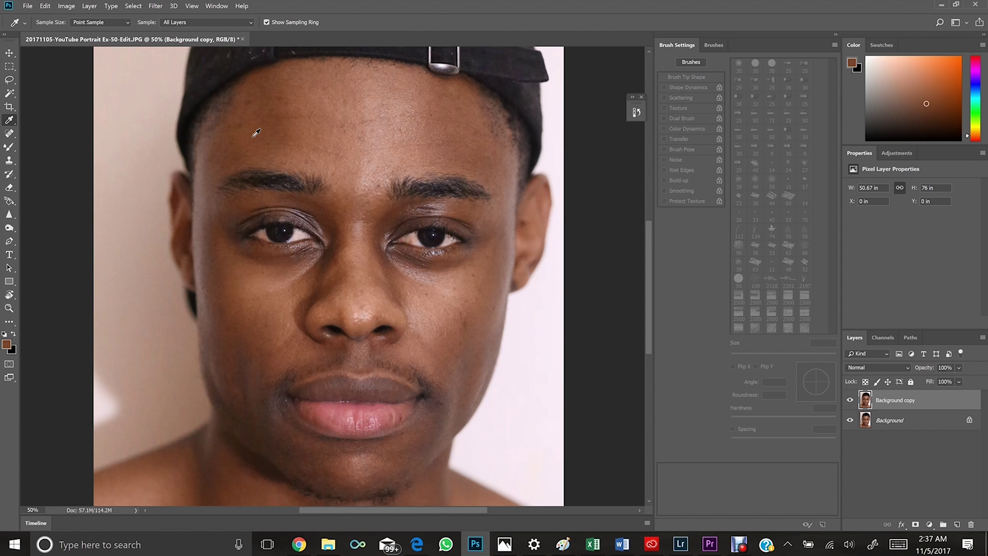
{"action": "key", "text": "b"}
{"action": "mouse_move", "coordinate": [252, 134]}
{"action": "left_mouse_down"}
{"action": "mouse_move", "coordinate": [297, 157]}
{"action": "mouse_move", "coordinate": [293, 150]}
{"action": "mouse_move", "coordinate": [320, 154]}
{"action": "mouse_move", "coordinate": [302, 150]}
{"action": "mouse_move", "coordinate": [314, 169]}
{"action": "left_mouse_up"}
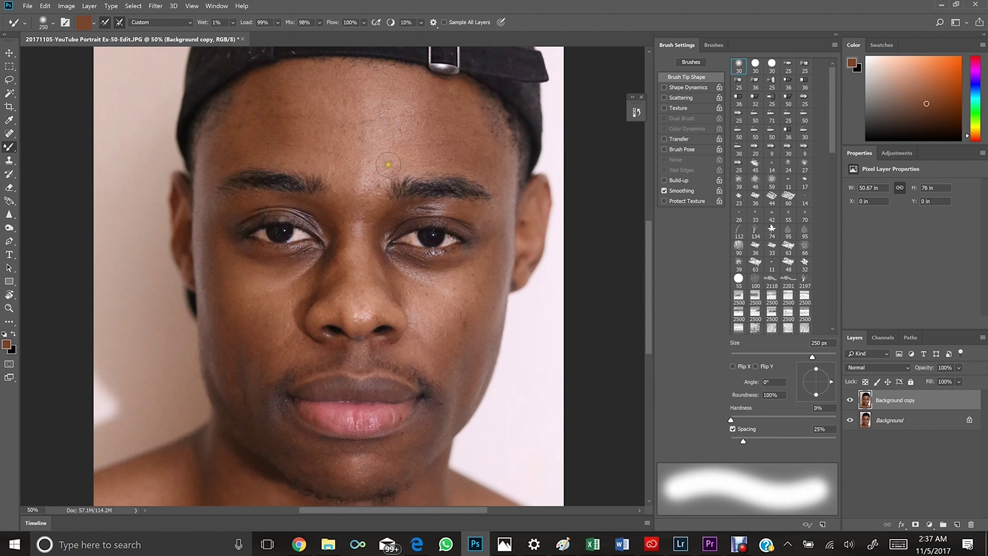
Step: Smooth the middle and right side of the forehead with the Mixer Brush, sampling the local skin tone for each area
{"action": "key", "text": "i"}
{"action": "left_click", "coordinate": [390, 157]}
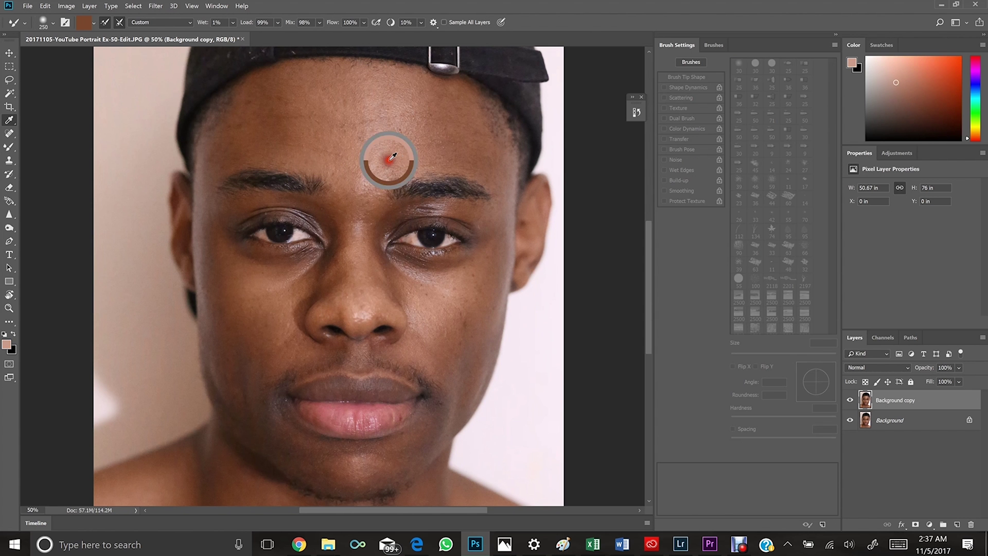
{"action": "key", "text": "b"}
{"action": "mouse_move", "coordinate": [386, 162]}
{"action": "left_mouse_down"}
{"action": "mouse_move", "coordinate": [397, 169]}
{"action": "mouse_move", "coordinate": [388, 147]}
{"action": "mouse_move", "coordinate": [408, 108]}
{"action": "mouse_move", "coordinate": [385, 117]}
{"action": "mouse_move", "coordinate": [379, 73]}
{"action": "mouse_move", "coordinate": [386, 82]}
{"action": "mouse_move", "coordinate": [348, 103]}
{"action": "mouse_move", "coordinate": [365, 116]}
{"action": "left_mouse_up"}
{"action": "key", "text": "i"}
{"action": "left_click", "coordinate": [343, 103]}
{"action": "key", "text": "b"}
{"action": "mouse_move", "coordinate": [350, 114]}
{"action": "left_mouse_down"}
{"action": "mouse_move", "coordinate": [371, 101]}
{"action": "mouse_move", "coordinate": [353, 106]}
{"action": "mouse_move", "coordinate": [362, 142]}
{"action": "mouse_move", "coordinate": [355, 124]}
{"action": "mouse_move", "coordinate": [315, 110]}
{"action": "mouse_move", "coordinate": [346, 128]}
{"action": "mouse_move", "coordinate": [322, 114]}
{"action": "mouse_move", "coordinate": [323, 83]}
{"action": "mouse_move", "coordinate": [333, 88]}
{"action": "mouse_move", "coordinate": [320, 94]}
{"action": "mouse_move", "coordinate": [361, 105]}
{"action": "left_mouse_up"}
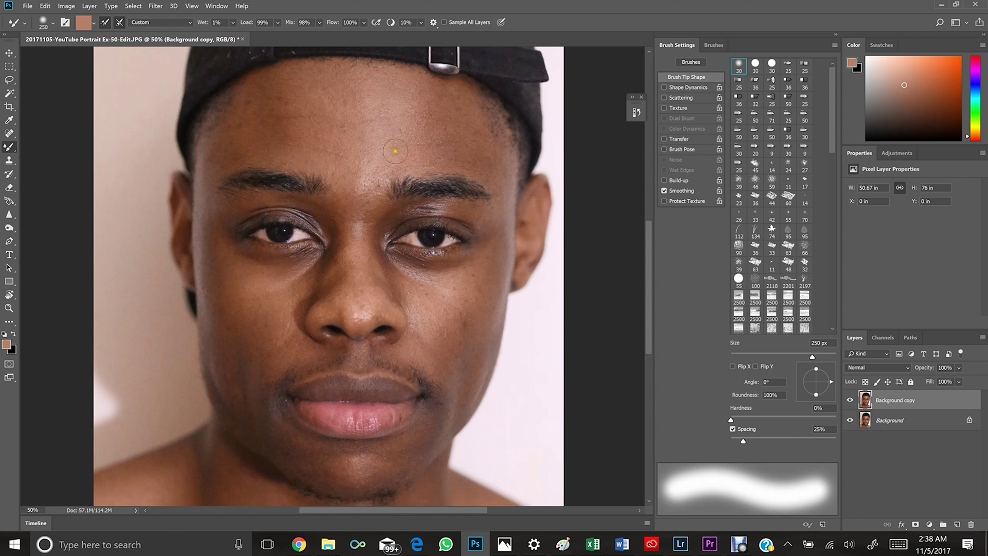
{"action": "left_click", "coordinate": [442, 154], "text": "alt"}
{"action": "mouse_move", "coordinate": [441, 155]}
{"action": "left_mouse_down"}
{"action": "mouse_move", "coordinate": [413, 153]}
{"action": "mouse_move", "coordinate": [441, 151]}
{"action": "mouse_move", "coordinate": [418, 151]}
{"action": "mouse_move", "coordinate": [424, 117]}
{"action": "mouse_move", "coordinate": [407, 123]}
{"action": "mouse_move", "coordinate": [413, 134]}
{"action": "mouse_move", "coordinate": [424, 98]}
{"action": "mouse_move", "coordinate": [412, 121]}
{"action": "mouse_move", "coordinate": [457, 118]}
{"action": "mouse_move", "coordinate": [452, 109]}
{"action": "mouse_move", "coordinate": [442, 143]}
{"action": "mouse_move", "coordinate": [463, 140]}
{"action": "mouse_move", "coordinate": [444, 134]}
{"action": "mouse_move", "coordinate": [465, 135]}
{"action": "mouse_move", "coordinate": [460, 126]}
{"action": "mouse_move", "coordinate": [450, 150]}
{"action": "mouse_move", "coordinate": [465, 149]}
{"action": "mouse_move", "coordinate": [500, 190]}
{"action": "mouse_move", "coordinate": [479, 164]}
{"action": "mouse_move", "coordinate": [492, 178]}
{"action": "mouse_move", "coordinate": [468, 105]}
{"action": "mouse_move", "coordinate": [482, 150]}
{"action": "mouse_move", "coordinate": [435, 100]}
{"action": "mouse_move", "coordinate": [457, 110]}
{"action": "mouse_move", "coordinate": [439, 93]}
{"action": "left_mouse_up"}
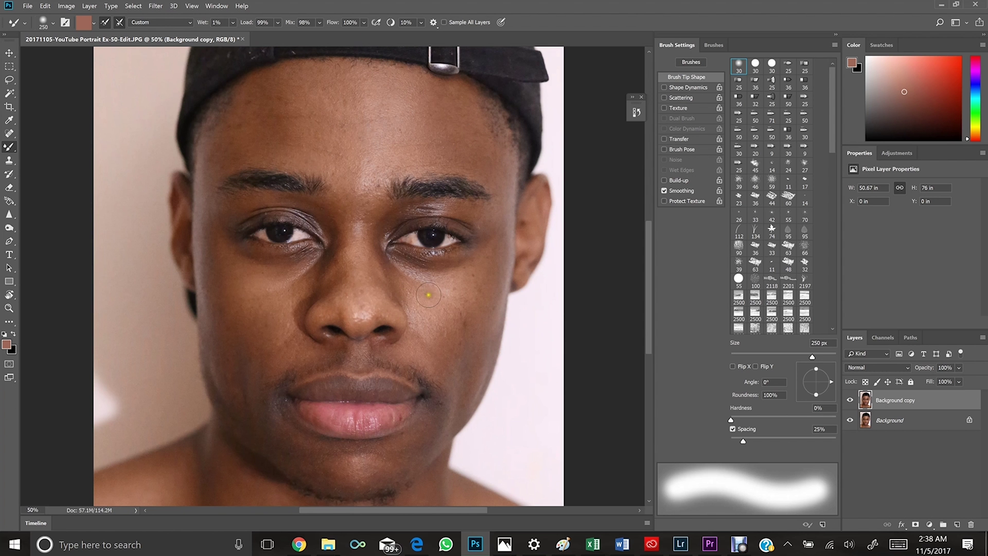
Step: Sample nearby tones on the portrait's right cheek and blend its outer and lower skin with the Mixer Brush
{"action": "mouse_move", "coordinate": [477, 273]}
{"action": "left_mouse_down"}
{"action": "mouse_move", "coordinate": [489, 254]}
{"action": "mouse_move", "coordinate": [505, 262]}
{"action": "mouse_move", "coordinate": [480, 331]}
{"action": "mouse_move", "coordinate": [489, 286]}
{"action": "mouse_move", "coordinate": [477, 288]}
{"action": "mouse_move", "coordinate": [482, 268]}
{"action": "mouse_move", "coordinate": [474, 273]}
{"action": "left_mouse_up"}
{"action": "key", "text": "i"}
{"action": "left_click", "coordinate": [474, 280]}
{"action": "key", "text": "b"}
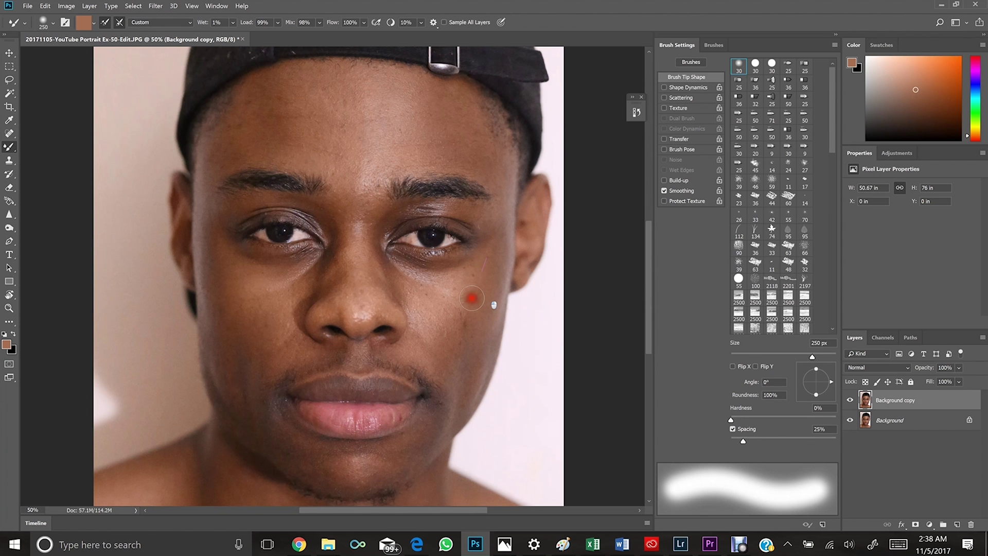
{"action": "key", "text": "i"}
{"action": "left_click", "coordinate": [454, 336]}
{"action": "left_click_drag", "start_coordinate": [452, 338], "coordinate": [450, 343]}
{"action": "mouse_move", "coordinate": [452, 342]}
{"action": "left_mouse_down"}
{"action": "mouse_move", "coordinate": [472, 317]}
{"action": "mouse_move", "coordinate": [457, 346]}
{"action": "mouse_move", "coordinate": [474, 313]}
{"action": "mouse_move", "coordinate": [457, 337]}
{"action": "mouse_move", "coordinate": [471, 295]}
{"action": "mouse_move", "coordinate": [453, 333]}
{"action": "mouse_move", "coordinate": [485, 334]}
{"action": "mouse_move", "coordinate": [468, 317]}
{"action": "mouse_move", "coordinate": [453, 329]}
{"action": "mouse_move", "coordinate": [470, 301]}
{"action": "mouse_move", "coordinate": [437, 318]}
{"action": "left_mouse_up"}
{"action": "left_click_drag", "start_coordinate": [478, 286], "coordinate": [441, 316]}
{"action": "left_click_drag", "start_coordinate": [497, 276], "coordinate": [469, 350]}
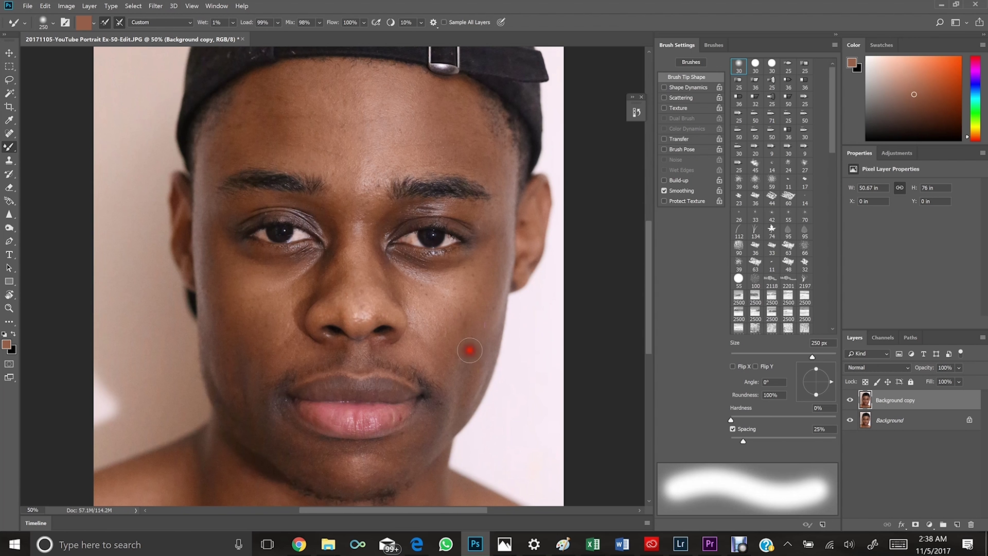
Step: Blend the shaded edge of the right cheek and its highlight beside the nose, each with its own sampled tone
{"action": "left_click", "coordinate": [487, 346], "text": "alt"}
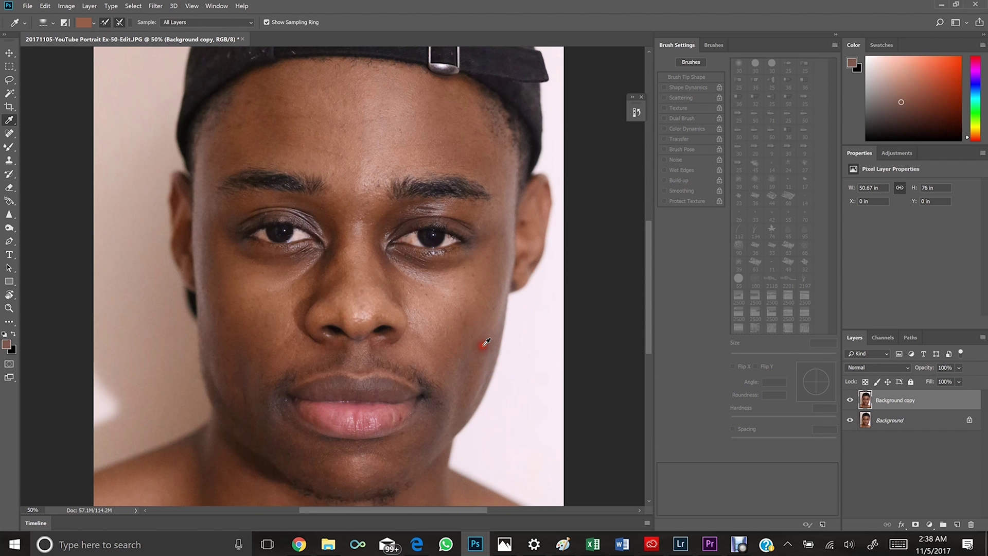
{"action": "mouse_move", "coordinate": [489, 315]}
{"action": "left_mouse_down"}
{"action": "mouse_move", "coordinate": [465, 369]}
{"action": "mouse_move", "coordinate": [480, 353]}
{"action": "mouse_move", "coordinate": [492, 293]}
{"action": "mouse_move", "coordinate": [488, 369]}
{"action": "mouse_move", "coordinate": [469, 374]}
{"action": "left_mouse_up"}
{"action": "left_click", "coordinate": [430, 325], "text": "alt"}
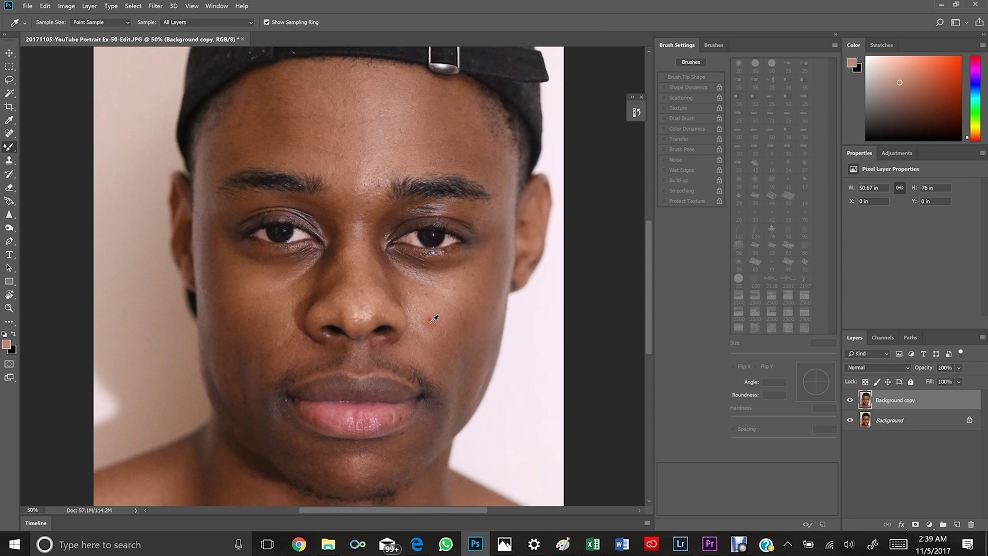
{"action": "mouse_move", "coordinate": [430, 325]}
{"action": "left_mouse_down"}
{"action": "mouse_move", "coordinate": [430, 306]}
{"action": "mouse_move", "coordinate": [408, 289]}
{"action": "mouse_move", "coordinate": [436, 301]}
{"action": "mouse_move", "coordinate": [450, 295]}
{"action": "mouse_move", "coordinate": [413, 283]}
{"action": "mouse_move", "coordinate": [453, 278]}
{"action": "left_mouse_up"}
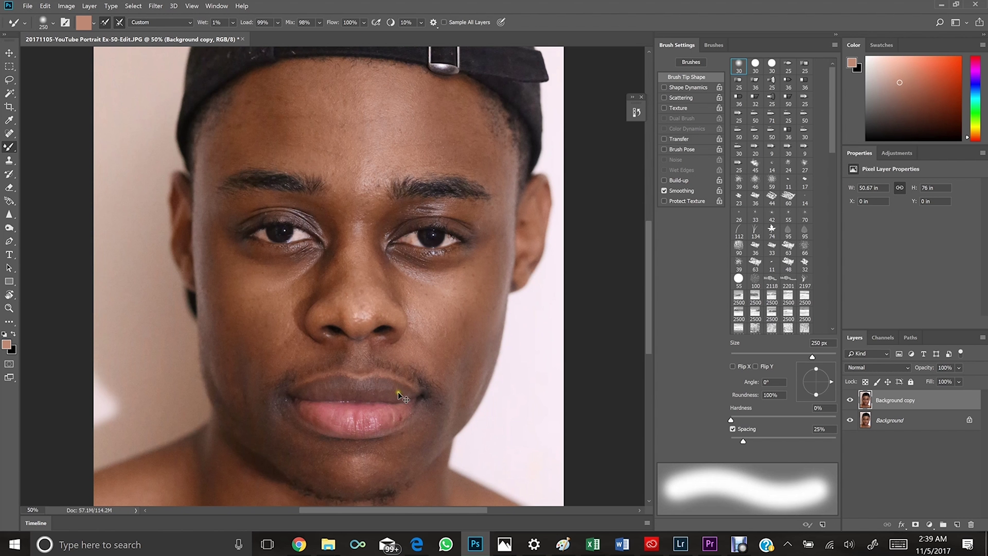
{"action": "mouse_move", "coordinate": [465, 306]}
{"action": "left_mouse_down"}
{"action": "mouse_move", "coordinate": [458, 295]}
{"action": "mouse_move", "coordinate": [441, 306]}
{"action": "mouse_move", "coordinate": [448, 321]}
{"action": "mouse_move", "coordinate": [468, 321]}
{"action": "mouse_move", "coordinate": [421, 325]}
{"action": "mouse_move", "coordinate": [434, 342]}
{"action": "left_mouse_up"}
Step: Sample the shadow tone beside the left nostril and smooth the inner left cheek with it
{"action": "mouse_move", "coordinate": [306, 342]}
{"action": "left_mouse_down"}
{"action": "mouse_move", "coordinate": [269, 333]}
{"action": "mouse_move", "coordinate": [282, 315]}
{"action": "mouse_move", "coordinate": [289, 342]}
{"action": "mouse_move", "coordinate": [273, 339]}
{"action": "mouse_move", "coordinate": [282, 329]}
{"action": "mouse_move", "coordinate": [262, 357]}
{"action": "mouse_move", "coordinate": [287, 333]}
{"action": "mouse_move", "coordinate": [282, 355]}
{"action": "mouse_move", "coordinate": [290, 327]}
{"action": "left_mouse_up"}
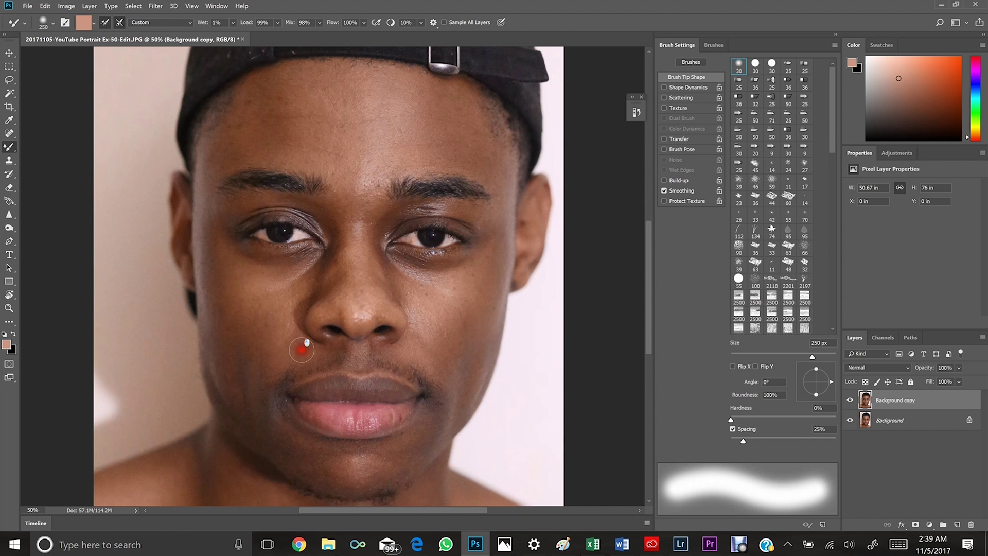
{"action": "left_click", "coordinate": [304, 342], "text": "alt"}
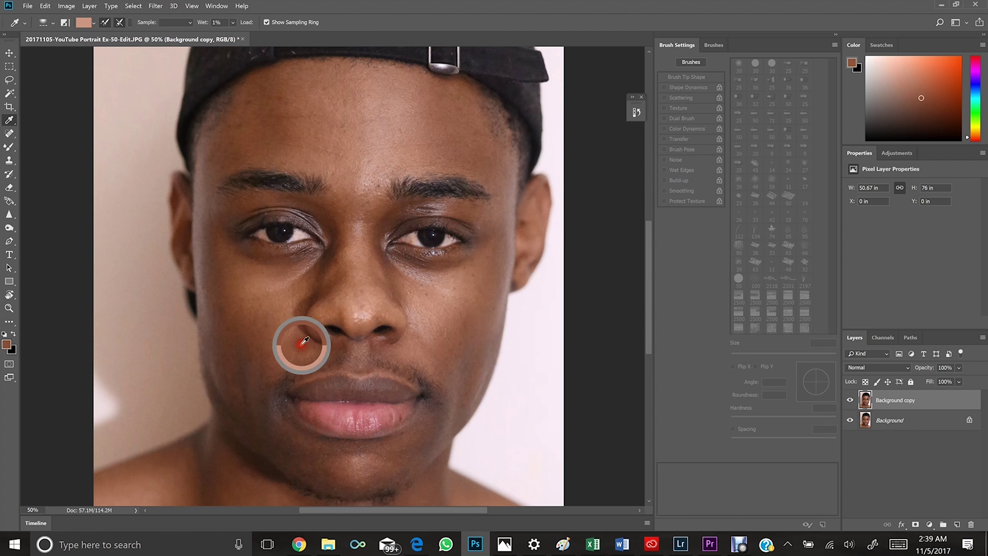
{"action": "mouse_move", "coordinate": [304, 341]}
{"action": "left_mouse_down"}
{"action": "mouse_move", "coordinate": [286, 342]}
{"action": "mouse_move", "coordinate": [306, 299]}
{"action": "left_mouse_up"}
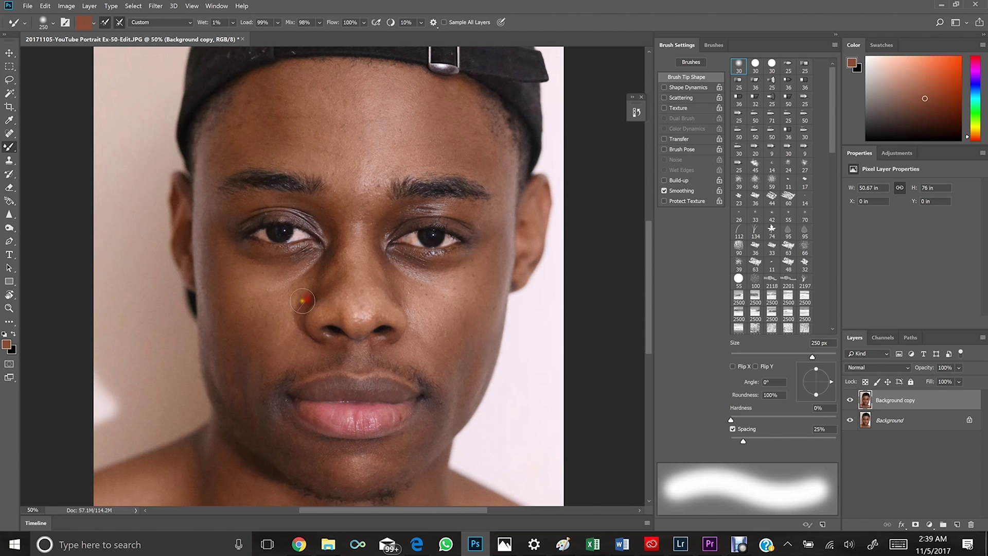
{"action": "mouse_move", "coordinate": [290, 341]}
{"action": "left_mouse_down"}
{"action": "mouse_move", "coordinate": [293, 289]}
{"action": "mouse_move", "coordinate": [286, 348]}
{"action": "mouse_move", "coordinate": [252, 351]}
{"action": "left_mouse_up"}
Step: Smooth the right cheek from the jaw up to the temple using tones sampled from the cheek
{"action": "left_click", "coordinate": [453, 326], "text": "alt"}
{"action": "mouse_move", "coordinate": [452, 326]}
{"action": "left_mouse_down"}
{"action": "mouse_move", "coordinate": [429, 346]}
{"action": "mouse_move", "coordinate": [464, 288]}
{"action": "mouse_move", "coordinate": [456, 311]}
{"action": "mouse_move", "coordinate": [431, 326]}
{"action": "mouse_move", "coordinate": [481, 266]}
{"action": "mouse_move", "coordinate": [450, 326]}
{"action": "mouse_move", "coordinate": [477, 302]}
{"action": "mouse_move", "coordinate": [470, 376]}
{"action": "left_mouse_up"}
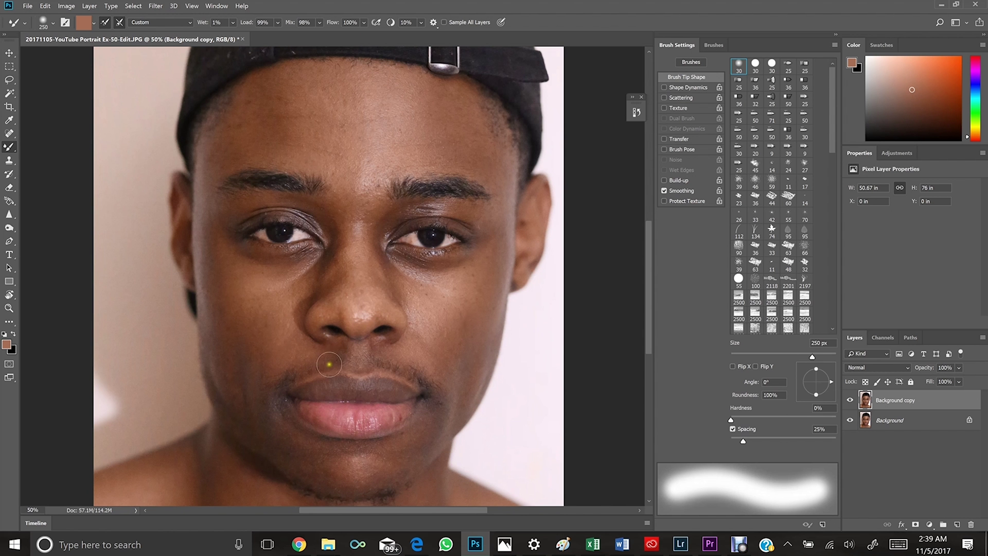
{"action": "left_click", "coordinate": [478, 331], "text": "alt"}
{"action": "mouse_move", "coordinate": [469, 364]}
{"action": "left_mouse_down"}
{"action": "mouse_move", "coordinate": [476, 307]}
{"action": "mouse_move", "coordinate": [457, 348]}
{"action": "mouse_move", "coordinate": [487, 249]}
{"action": "left_mouse_up"}
Step: Blend both sides of the forehead and the left edge of the face from temple to jaw
{"action": "left_click", "coordinate": [472, 147], "text": "alt"}
{"action": "mouse_move", "coordinate": [463, 125]}
{"action": "left_mouse_down"}
{"action": "mouse_move", "coordinate": [440, 113]}
{"action": "mouse_move", "coordinate": [426, 103]}
{"action": "mouse_move", "coordinate": [441, 127]}
{"action": "mouse_move", "coordinate": [404, 89]}
{"action": "mouse_move", "coordinate": [472, 117]}
{"action": "mouse_move", "coordinate": [475, 136]}
{"action": "mouse_move", "coordinate": [466, 107]}
{"action": "mouse_move", "coordinate": [501, 147]}
{"action": "mouse_move", "coordinate": [501, 170]}
{"action": "mouse_move", "coordinate": [491, 152]}
{"action": "mouse_move", "coordinate": [508, 191]}
{"action": "left_mouse_up"}
{"action": "mouse_move", "coordinate": [267, 142]}
{"action": "left_mouse_down"}
{"action": "mouse_move", "coordinate": [223, 147]}
{"action": "mouse_move", "coordinate": [238, 134]}
{"action": "mouse_move", "coordinate": [239, 149]}
{"action": "mouse_move", "coordinate": [252, 98]}
{"action": "mouse_move", "coordinate": [283, 106]}
{"action": "mouse_move", "coordinate": [284, 119]}
{"action": "mouse_move", "coordinate": [280, 93]}
{"action": "mouse_move", "coordinate": [283, 126]}
{"action": "mouse_move", "coordinate": [301, 122]}
{"action": "mouse_move", "coordinate": [249, 115]}
{"action": "mouse_move", "coordinate": [306, 93]}
{"action": "mouse_move", "coordinate": [298, 104]}
{"action": "mouse_move", "coordinate": [260, 97]}
{"action": "mouse_move", "coordinate": [278, 92]}
{"action": "mouse_move", "coordinate": [245, 103]}
{"action": "left_mouse_up"}
{"action": "mouse_move", "coordinate": [213, 180]}
{"action": "left_mouse_down"}
{"action": "mouse_move", "coordinate": [222, 151]}
{"action": "mouse_move", "coordinate": [217, 189]}
{"action": "mouse_move", "coordinate": [222, 152]}
{"action": "mouse_move", "coordinate": [215, 178]}
{"action": "mouse_move", "coordinate": [234, 162]}
{"action": "mouse_move", "coordinate": [205, 181]}
{"action": "mouse_move", "coordinate": [201, 209]}
{"action": "mouse_move", "coordinate": [218, 174]}
{"action": "mouse_move", "coordinate": [202, 162]}
{"action": "mouse_move", "coordinate": [210, 211]}
{"action": "mouse_move", "coordinate": [255, 302]}
{"action": "mouse_move", "coordinate": [222, 260]}
{"action": "mouse_move", "coordinate": [246, 341]}
{"action": "mouse_move", "coordinate": [225, 341]}
{"action": "mouse_move", "coordinate": [220, 295]}
{"action": "mouse_move", "coordinate": [230, 302]}
{"action": "mouse_move", "coordinate": [220, 325]}
{"action": "mouse_move", "coordinate": [237, 317]}
{"action": "mouse_move", "coordinate": [217, 321]}
{"action": "mouse_move", "coordinate": [220, 350]}
{"action": "mouse_move", "coordinate": [251, 426]}
{"action": "left_mouse_up"}
{"action": "mouse_move", "coordinate": [222, 397]}
{"action": "left_mouse_down"}
{"action": "mouse_move", "coordinate": [260, 334]}
{"action": "mouse_move", "coordinate": [261, 357]}
{"action": "mouse_move", "coordinate": [270, 310]}
{"action": "mouse_move", "coordinate": [265, 332]}
{"action": "mouse_move", "coordinate": [276, 312]}
{"action": "mouse_move", "coordinate": [304, 313]}
{"action": "mouse_move", "coordinate": [291, 306]}
{"action": "mouse_move", "coordinate": [253, 332]}
{"action": "mouse_move", "coordinate": [251, 303]}
{"action": "mouse_move", "coordinate": [223, 294]}
{"action": "left_mouse_up"}
Step: Even out the right cheek from under the eye to the jaw and beside the mouth with Mixer Brush strokes
{"action": "mouse_move", "coordinate": [424, 286]}
{"action": "left_mouse_down"}
{"action": "mouse_move", "coordinate": [441, 294]}
{"action": "mouse_move", "coordinate": [437, 309]}
{"action": "mouse_move", "coordinate": [451, 311]}
{"action": "mouse_move", "coordinate": [450, 296]}
{"action": "mouse_move", "coordinate": [408, 286]}
{"action": "mouse_move", "coordinate": [480, 256]}
{"action": "left_mouse_up"}
{"action": "left_click_drag", "start_coordinate": [481, 335], "coordinate": [495, 307]}
{"action": "mouse_move", "coordinate": [457, 336]}
{"action": "left_mouse_down"}
{"action": "mouse_move", "coordinate": [458, 289]}
{"action": "mouse_move", "coordinate": [486, 252]}
{"action": "mouse_move", "coordinate": [504, 279]}
{"action": "left_mouse_up"}
{"action": "mouse_move", "coordinate": [474, 360]}
{"action": "left_mouse_down"}
{"action": "mouse_move", "coordinate": [458, 394]}
{"action": "mouse_move", "coordinate": [460, 377]}
{"action": "mouse_move", "coordinate": [437, 430]}
{"action": "left_mouse_up"}
{"action": "left_click_drag", "start_coordinate": [421, 348], "coordinate": [441, 363]}
Step: Sample the nose bridge tone and smooth the nose, reducing the Mixer Brush to 100 px for its sides
{"action": "left_click", "coordinate": [352, 267], "text": "alt"}
{"action": "mouse_move", "coordinate": [359, 255]}
{"action": "left_mouse_down"}
{"action": "mouse_move", "coordinate": [349, 299]}
{"action": "mouse_move", "coordinate": [354, 259]}
{"action": "left_mouse_up"}
{"action": "mouse_move", "coordinate": [340, 300]}
{"action": "left_mouse_down"}
{"action": "mouse_move", "coordinate": [343, 307]}
{"action": "mouse_move", "coordinate": [317, 309]}
{"action": "mouse_move", "coordinate": [364, 304]}
{"action": "mouse_move", "coordinate": [363, 276]}
{"action": "left_mouse_up"}
{"action": "key", "text": "bracketleft"}
{"action": "key", "text": "bracketleft"}
{"action": "key", "text": "bracketleft"}
{"action": "key", "text": "bracketleft"}
{"action": "key", "text": "bracketleft"}
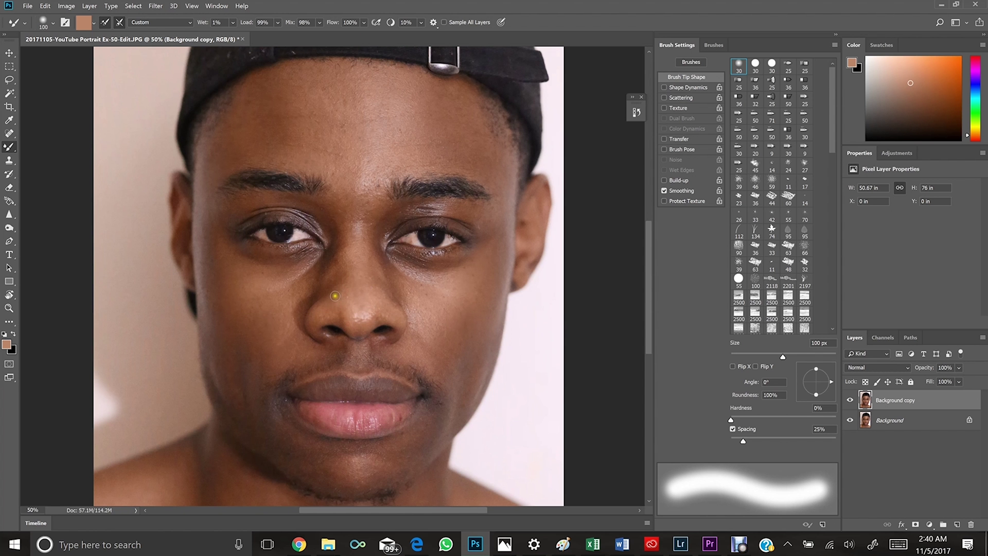
{"action": "left_click", "coordinate": [335, 295]}
{"action": "mouse_move", "coordinate": [381, 296]}
{"action": "left_mouse_down"}
{"action": "mouse_move", "coordinate": [357, 293]}
{"action": "mouse_move", "coordinate": [376, 299]}
{"action": "mouse_move", "coordinate": [379, 288]}
{"action": "mouse_move", "coordinate": [403, 337]}
{"action": "mouse_move", "coordinate": [368, 287]}
{"action": "left_mouse_up"}
Step: Blend the upper nose bridge between the eyes and the skin around the right eyebrow, using a tone sampled there
{"action": "left_click", "coordinate": [53, 27]}
{"action": "left_click", "coordinate": [376, 267]}
{"action": "mouse_move", "coordinate": [366, 240]}
{"action": "left_mouse_down"}
{"action": "mouse_move", "coordinate": [357, 231]}
{"action": "mouse_move", "coordinate": [375, 266]}
{"action": "left_mouse_up"}
{"action": "left_click", "coordinate": [366, 234], "text": "alt"}
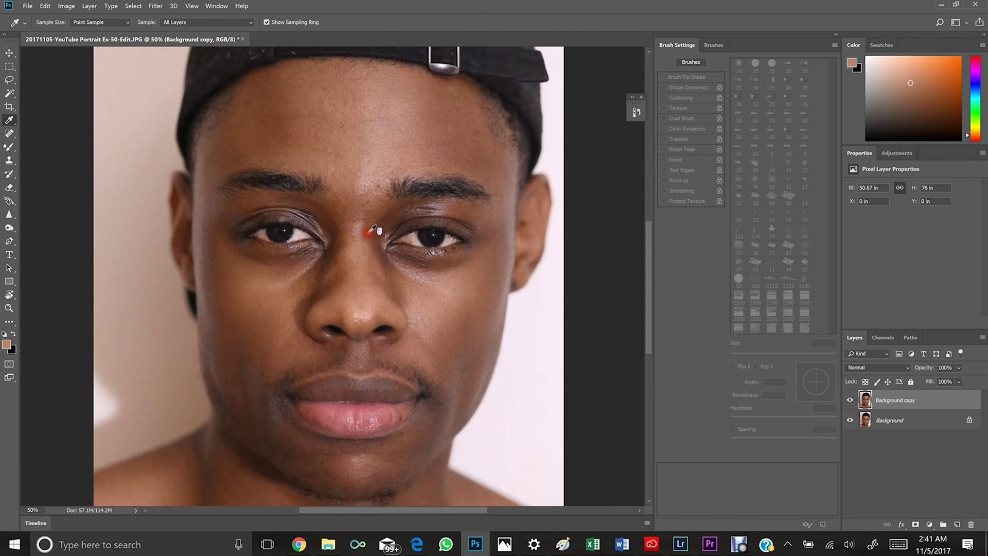
{"action": "mouse_move", "coordinate": [355, 222]}
{"action": "left_mouse_down"}
{"action": "mouse_move", "coordinate": [357, 248]}
{"action": "mouse_move", "coordinate": [351, 222]}
{"action": "mouse_move", "coordinate": [343, 251]}
{"action": "mouse_move", "coordinate": [344, 224]}
{"action": "left_mouse_up"}
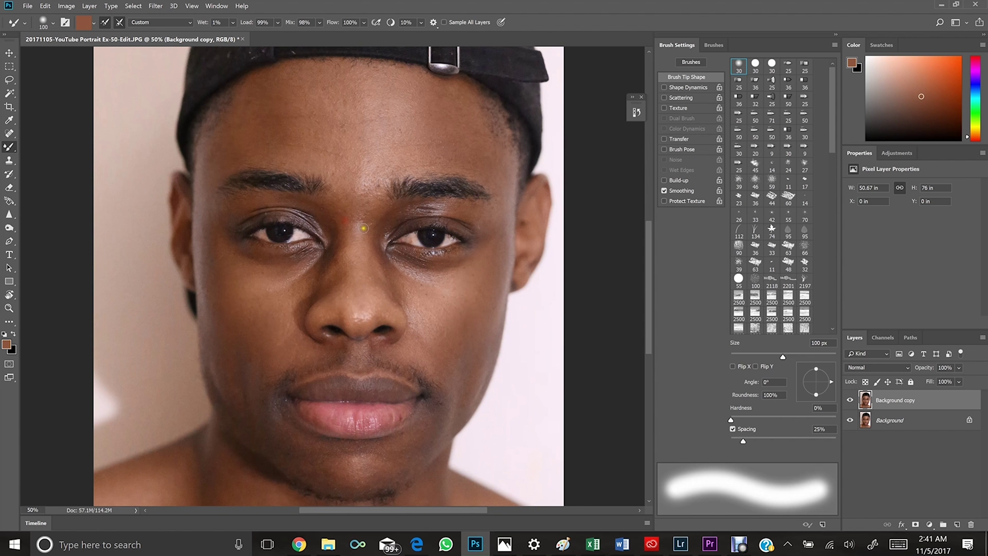
{"action": "mouse_move", "coordinate": [372, 201]}
{"action": "left_mouse_down"}
{"action": "mouse_move", "coordinate": [379, 210]}
{"action": "mouse_move", "coordinate": [379, 180]}
{"action": "mouse_move", "coordinate": [379, 192]}
{"action": "mouse_move", "coordinate": [355, 181]}
{"action": "mouse_move", "coordinate": [365, 184]}
{"action": "mouse_move", "coordinate": [371, 166]}
{"action": "mouse_move", "coordinate": [359, 163]}
{"action": "mouse_move", "coordinate": [505, 179]}
{"action": "left_mouse_up"}
Step: Sample the right cheek's mid-tone and smooth the middle of that cheek with the Mixer Brush
{"action": "key", "text": "i"}
{"action": "left_click", "coordinate": [457, 312]}
{"action": "key", "text": "b"}
{"action": "mouse_move", "coordinate": [463, 309]}
{"action": "left_mouse_down"}
{"action": "mouse_move", "coordinate": [442, 307]}
{"action": "mouse_move", "coordinate": [467, 326]}
{"action": "left_mouse_up"}
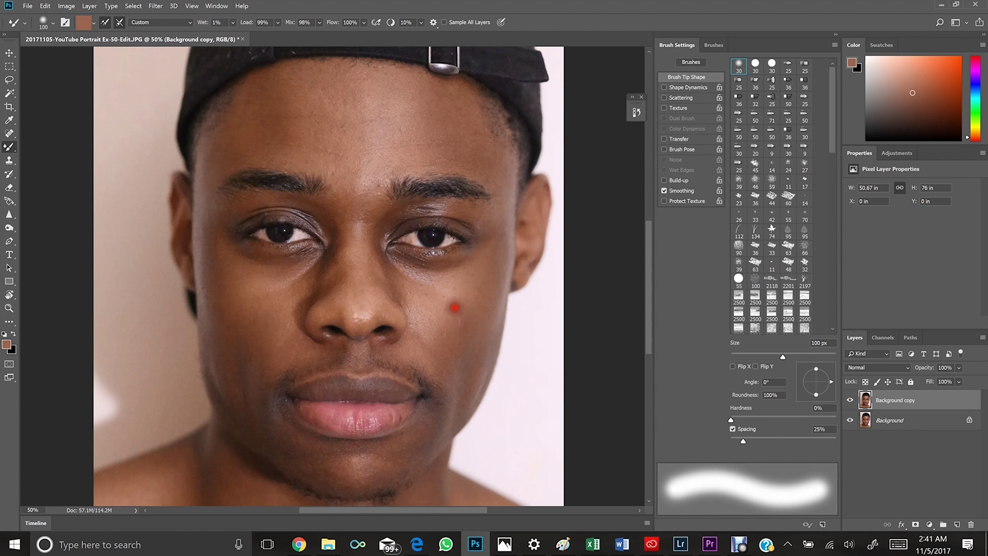
Step: Touch up the remaining uneven skin on both cheeks, the nose and the forehead with short Mixer Brush strokes
{"action": "left_click", "coordinate": [408, 350]}
{"action": "left_click_drag", "start_coordinate": [274, 324], "coordinate": [276, 335]}
{"action": "mouse_move", "coordinate": [427, 292]}
{"action": "left_mouse_down"}
{"action": "mouse_move", "coordinate": [437, 298]}
{"action": "mouse_move", "coordinate": [472, 257]}
{"action": "left_mouse_up"}
{"action": "left_click_drag", "start_coordinate": [403, 132], "coordinate": [393, 126]}
{"action": "mouse_move", "coordinate": [336, 274]}
{"action": "left_mouse_down"}
{"action": "mouse_move", "coordinate": [331, 284]}
{"action": "mouse_move", "coordinate": [274, 283]}
{"action": "left_mouse_up"}
{"action": "key", "text": "ctrl+minus"}
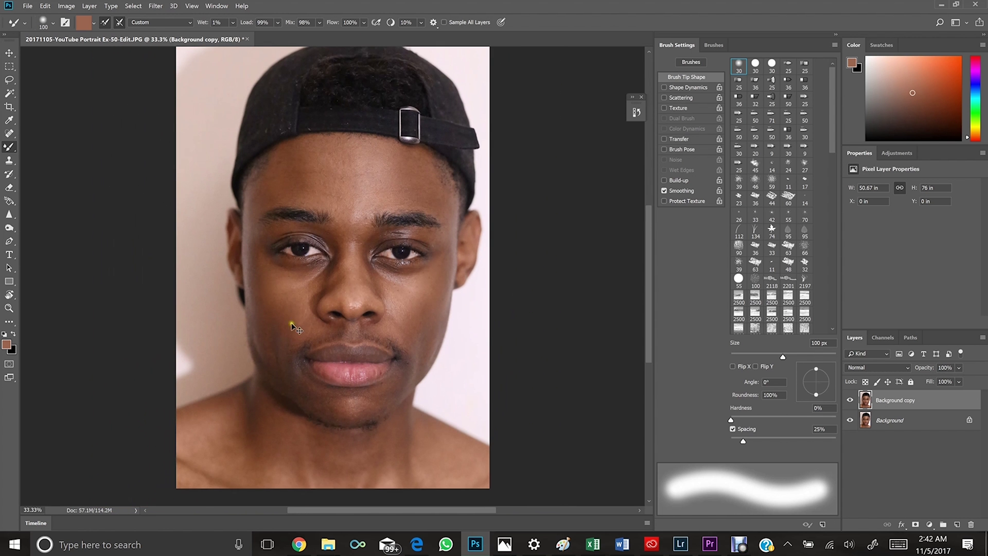
Step: Compare the portrait before and after skin smoothing by hiding and reshowing the Background copy layer at different zoom levels
{"action": "key", "text": "ctrl+minus"}
{"action": "key", "text": "ctrl+plus"}
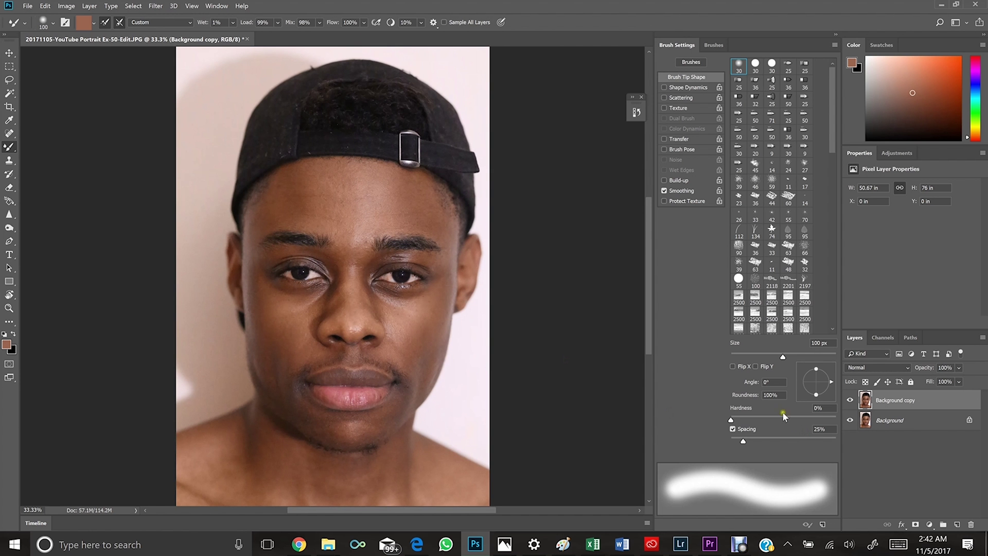
{"action": "left_click", "coordinate": [850, 402]}
{"action": "left_click", "coordinate": [850, 400]}
{"action": "key", "text": "ctrl+plus"}
{"action": "key", "text": "ctrl+minus"}
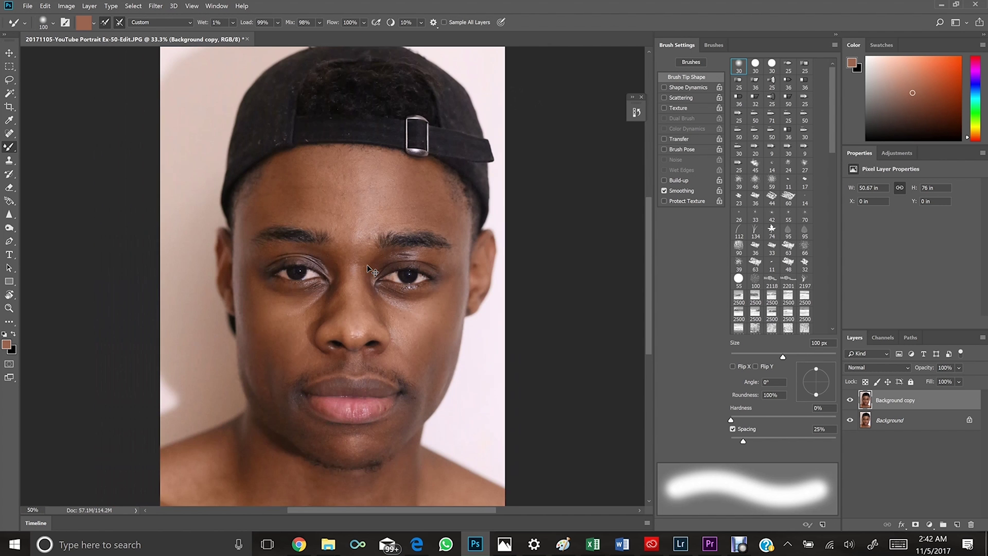
{"action": "key", "text": "ctrl+minus"}
{"action": "key", "text": "ctrl+plus"}
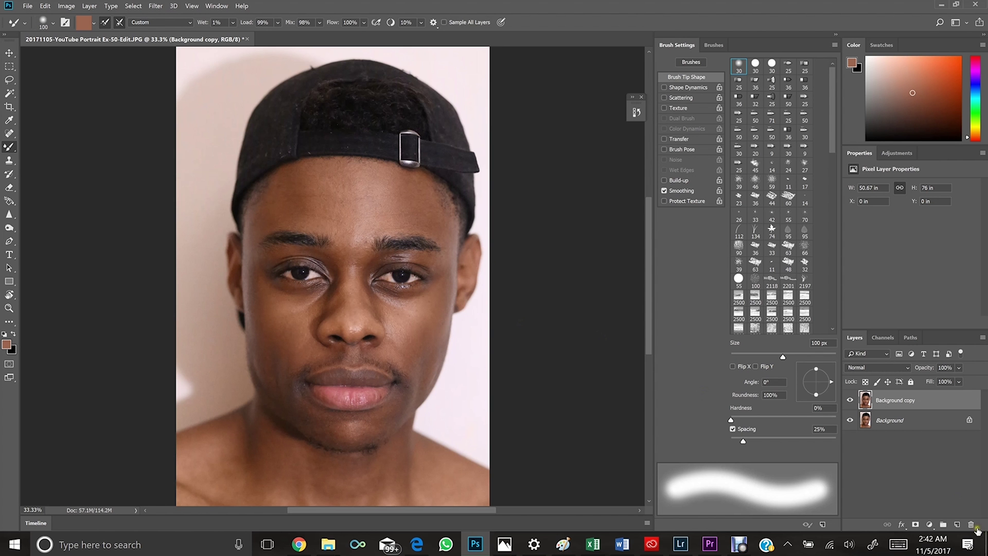
Step: Create a new layer above the Background copy and name it Eyes
{"action": "left_click", "coordinate": [956, 525]}
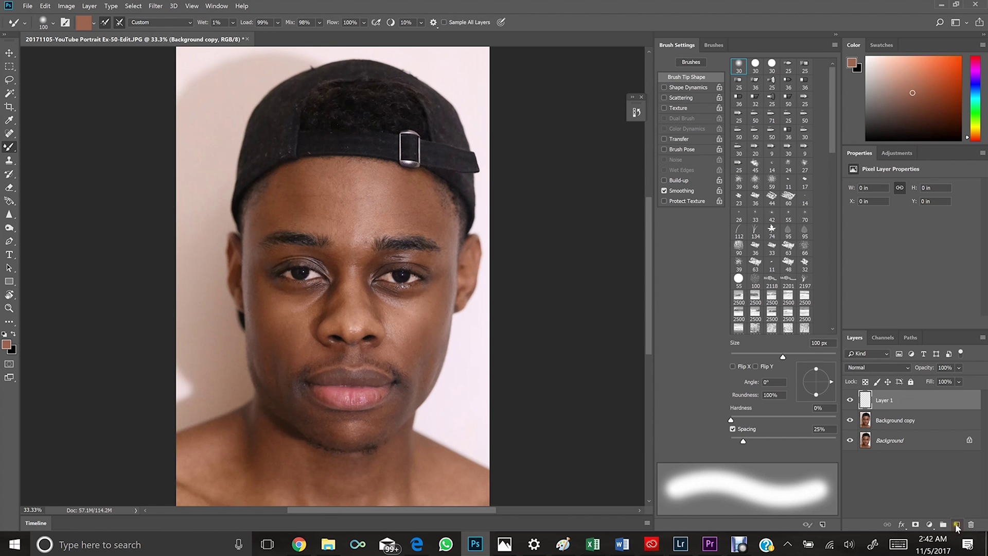
{"action": "double_click", "coordinate": [886, 400]}
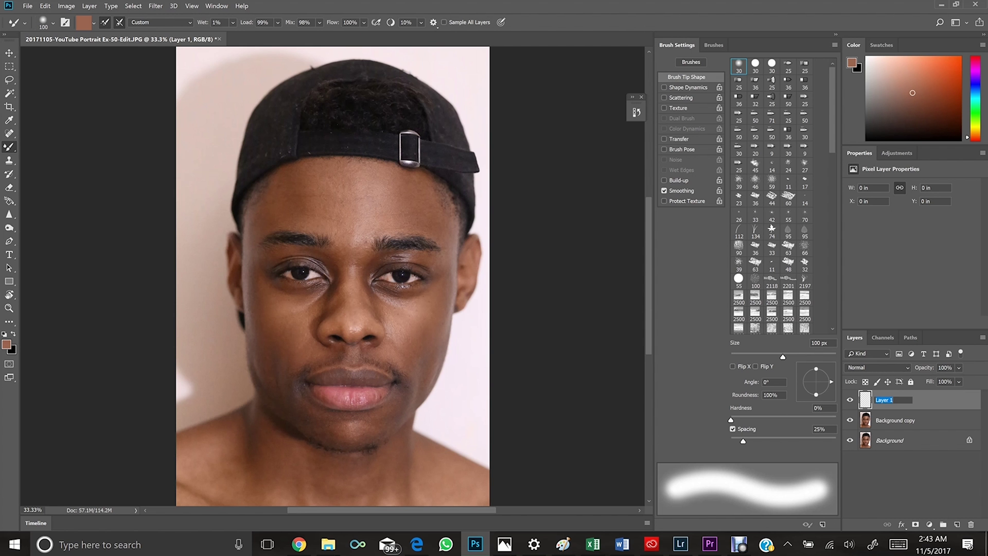
{"action": "type", "text": "Eyes"}
{"action": "key", "text": "Return"}
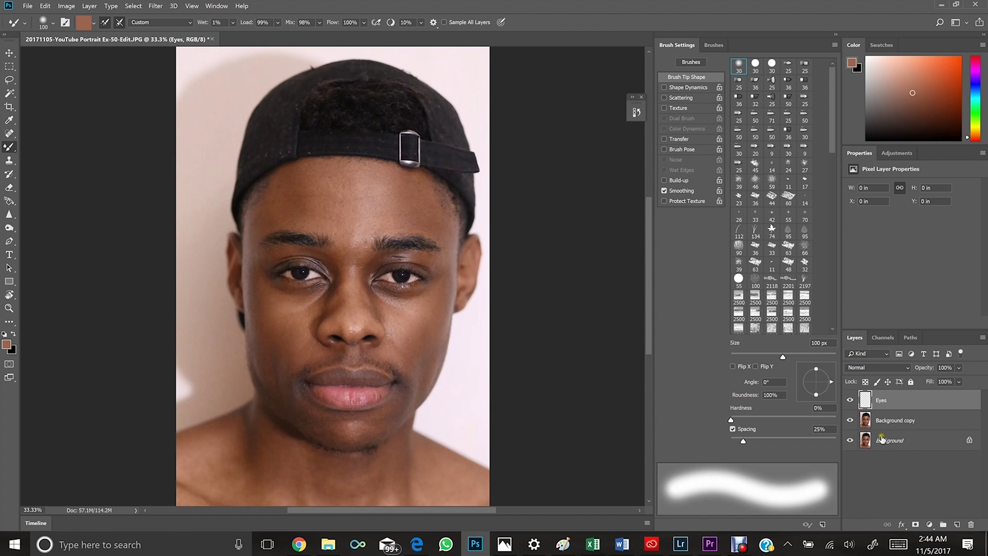
Step: Unlock the original Background layer and move it above the Background copy and back to the bottom of the layer stack
{"action": "left_click_drag", "start_coordinate": [886, 442], "coordinate": [898, 414]}
{"action": "left_click", "coordinate": [970, 450]}
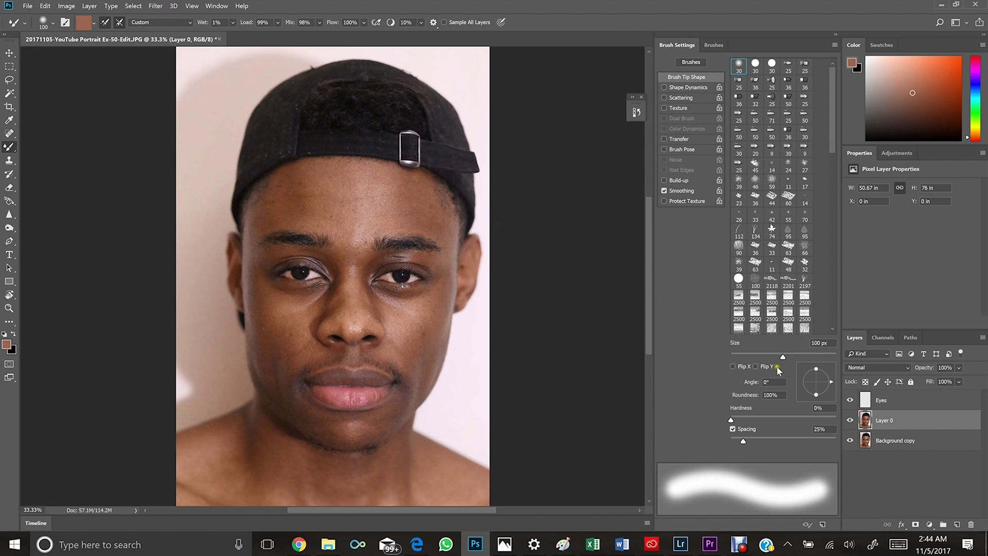
{"action": "left_click_drag", "start_coordinate": [899, 427], "coordinate": [898, 452]}
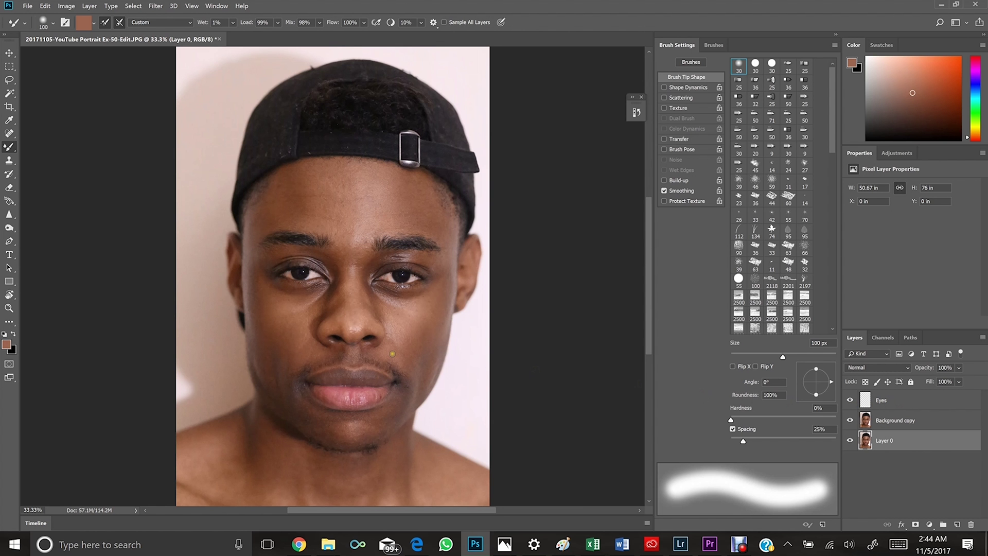
Step: Make the Eyes layer active and switch from the Mixer Brush to the regular Brush tool for close work on the eyes
{"action": "left_click", "coordinate": [895, 402]}
{"action": "key", "text": "ctrl+plus"}
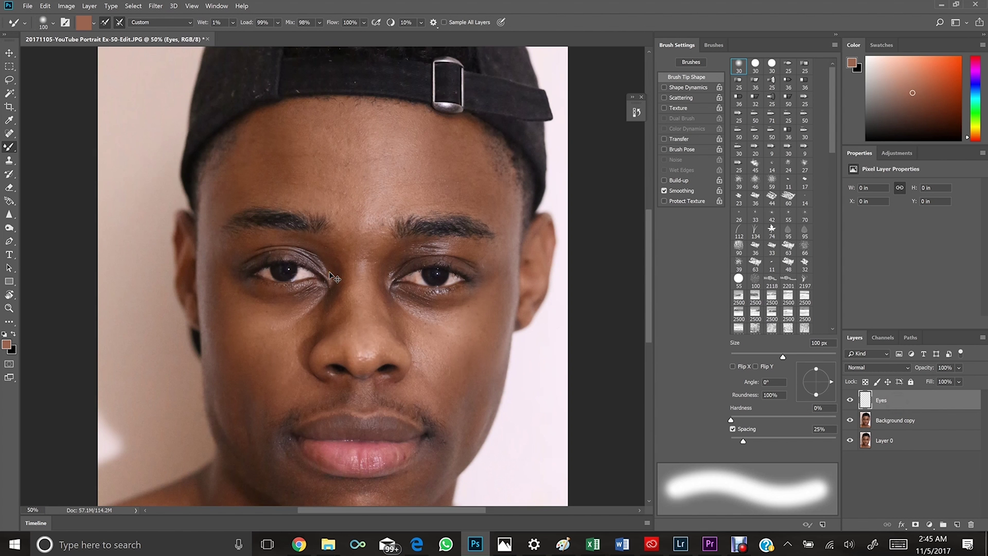
{"action": "key", "text": "ctrl+plus"}
{"action": "key", "text": "ctrl+plus"}
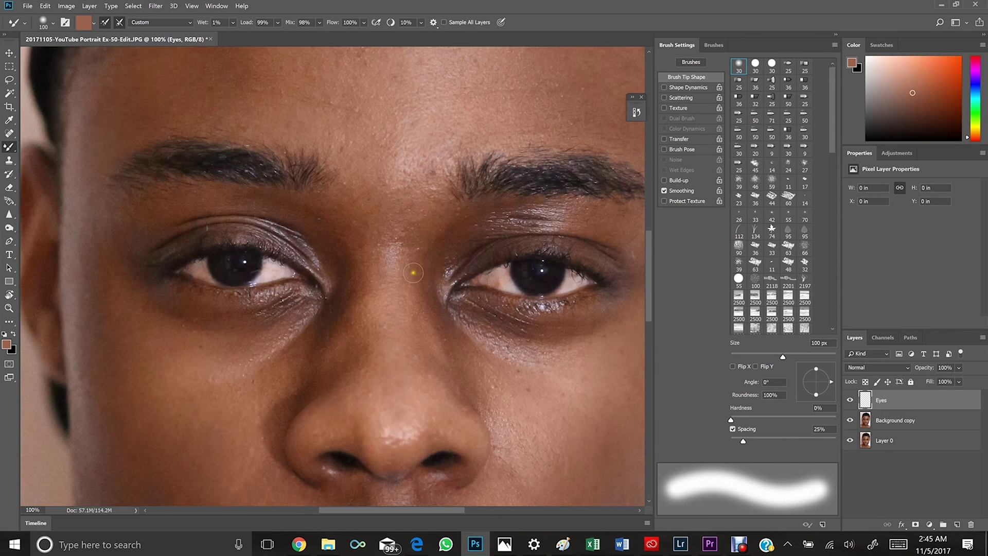
{"action": "mouse_move", "coordinate": [433, 279]}
{"action": "left_mouse_down"}
{"action": "mouse_move", "coordinate": [395, 267]}
{"action": "mouse_move", "coordinate": [366, 240]}
{"action": "mouse_move", "coordinate": [363, 265]}
{"action": "left_mouse_up"}
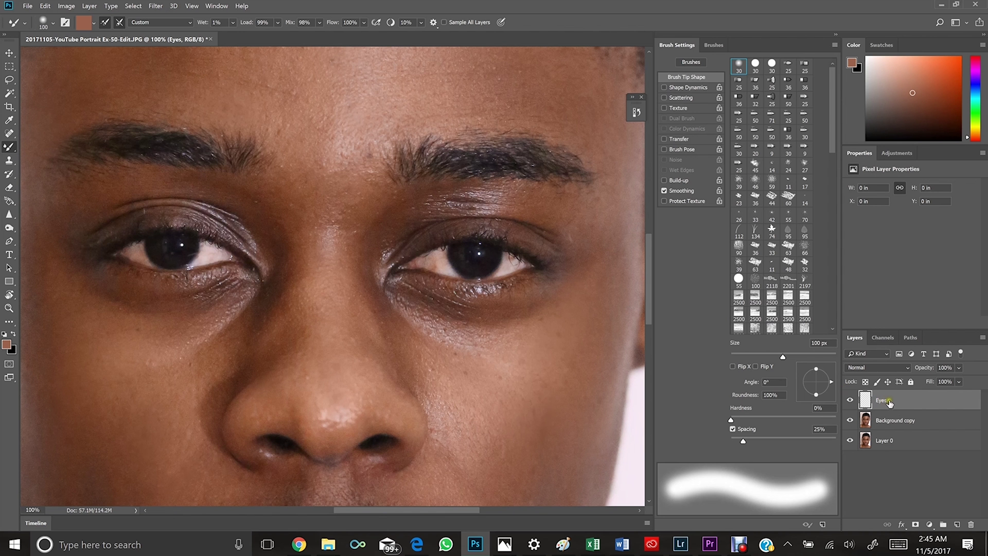
{"action": "right_click", "coordinate": [13, 150]}
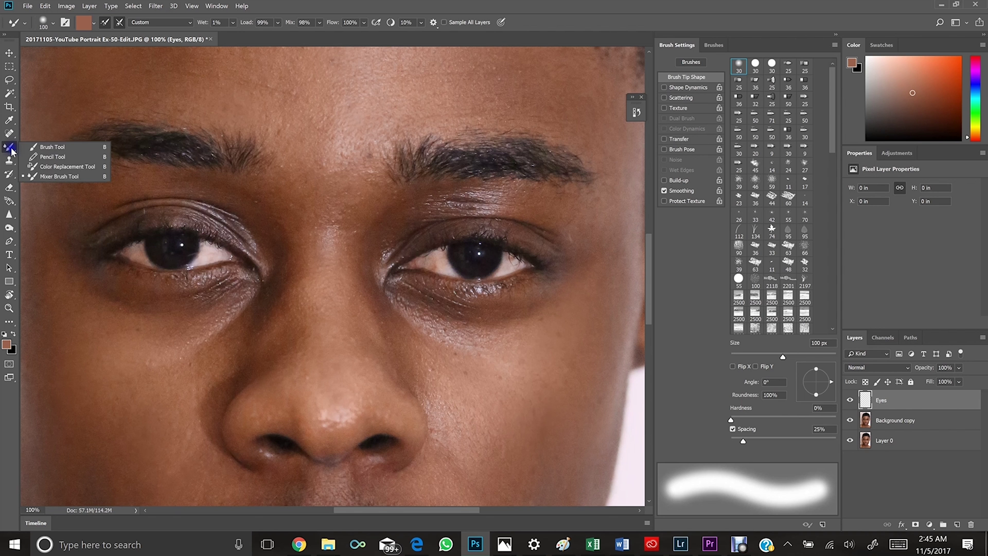
{"action": "left_click", "coordinate": [37, 148]}
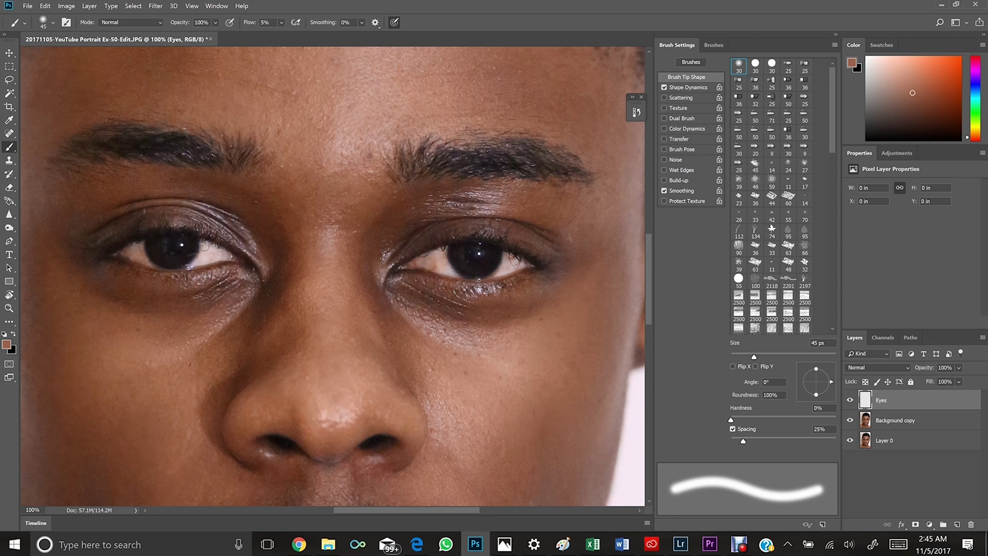
Step: Sample a light tone from the white of the eye on the image's left, beside the iris, as the foreground color
{"action": "key", "text": "i"}
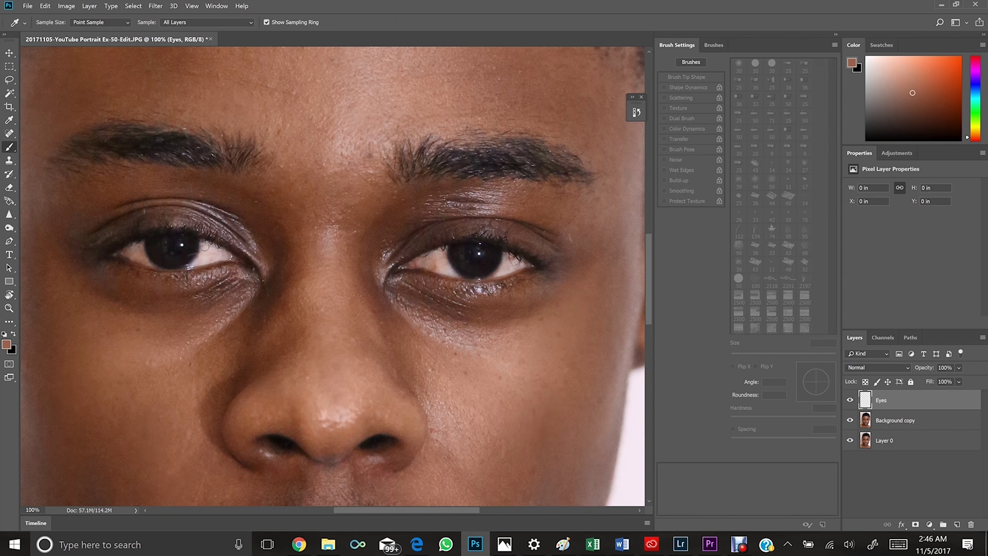
{"action": "key", "text": "alt"}
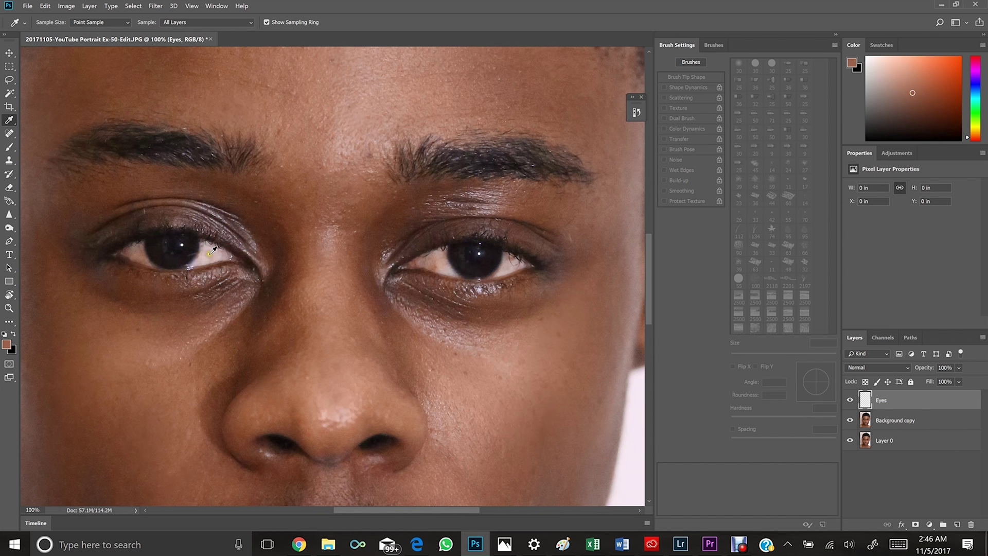
{"action": "left_click_drag", "start_coordinate": [212, 245], "coordinate": [208, 242]}
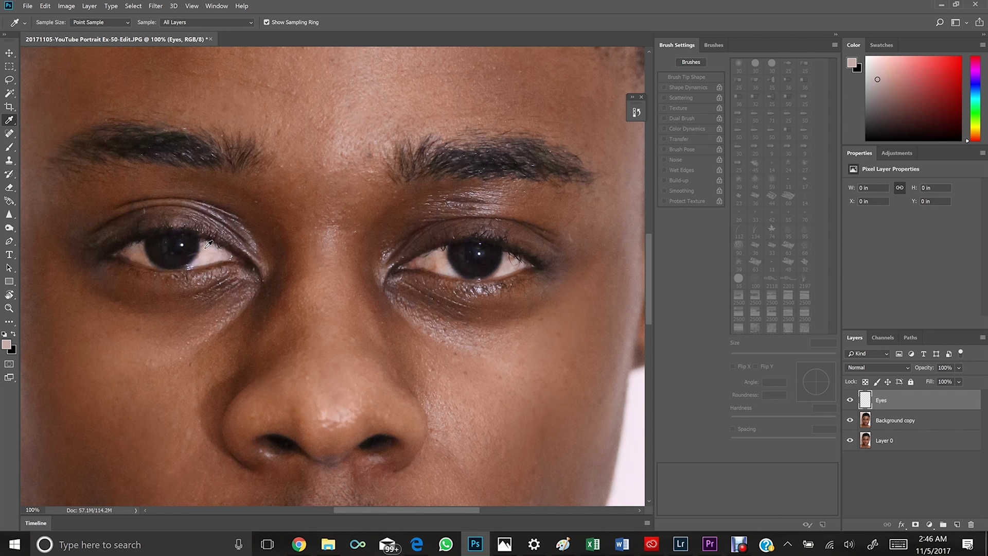
Step: Brush the sampled tone over the white on both sides of the iris in the eye on the image's left
{"action": "key", "text": "b"}
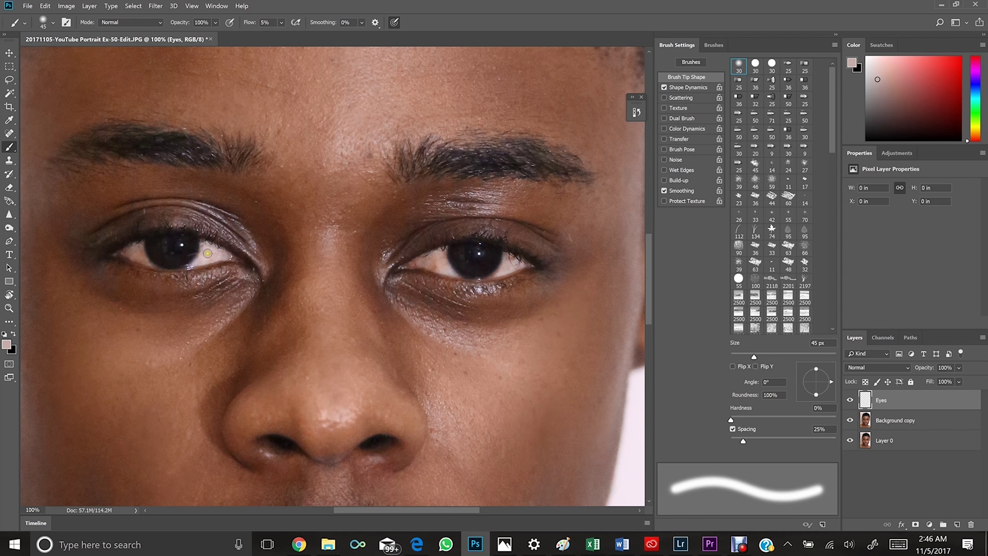
{"action": "mouse_move", "coordinate": [208, 254]}
{"action": "left_mouse_down"}
{"action": "mouse_move", "coordinate": [222, 257]}
{"action": "mouse_move", "coordinate": [198, 266]}
{"action": "mouse_move", "coordinate": [198, 246]}
{"action": "left_mouse_up"}
{"action": "mouse_move", "coordinate": [135, 249]}
{"action": "left_mouse_down"}
{"action": "mouse_move", "coordinate": [150, 266]}
{"action": "mouse_move", "coordinate": [126, 253]}
{"action": "mouse_move", "coordinate": [145, 246]}
{"action": "mouse_move", "coordinate": [143, 260]}
{"action": "mouse_move", "coordinate": [165, 268]}
{"action": "mouse_move", "coordinate": [211, 261]}
{"action": "mouse_move", "coordinate": [203, 252]}
{"action": "mouse_move", "coordinate": [200, 261]}
{"action": "mouse_move", "coordinate": [207, 246]}
{"action": "mouse_move", "coordinate": [225, 255]}
{"action": "left_mouse_up"}
{"action": "left_click", "coordinate": [197, 247]}
Step: Brush the same light tone over the white on both sides of the iris in the eye on the image's right
{"action": "left_click", "coordinate": [433, 276]}
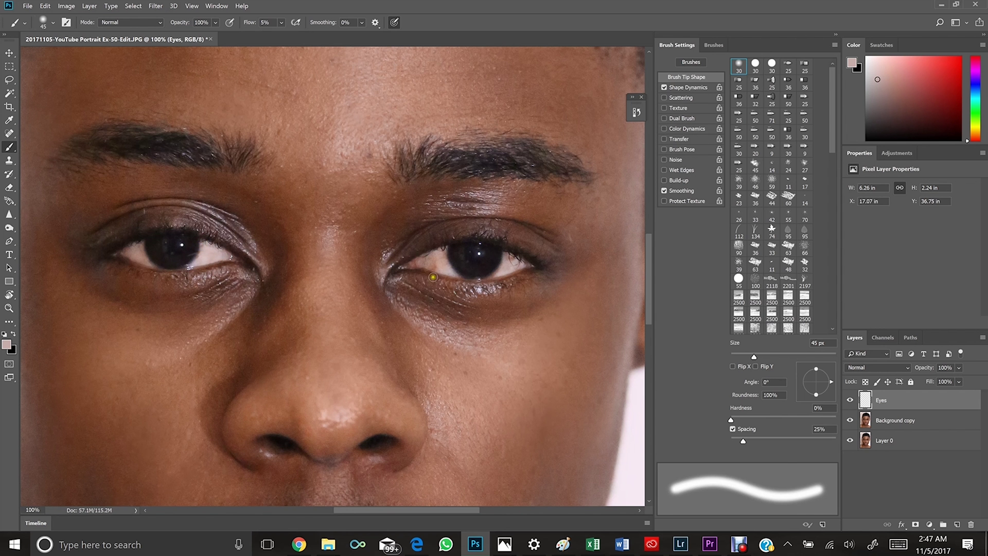
{"action": "mouse_move", "coordinate": [439, 268]}
{"action": "left_mouse_down"}
{"action": "mouse_move", "coordinate": [419, 260]}
{"action": "mouse_move", "coordinate": [446, 263]}
{"action": "mouse_move", "coordinate": [425, 257]}
{"action": "left_mouse_up"}
{"action": "mouse_move", "coordinate": [507, 260]}
{"action": "left_mouse_down"}
{"action": "mouse_move", "coordinate": [510, 254]}
{"action": "mouse_move", "coordinate": [508, 269]}
{"action": "mouse_move", "coordinate": [531, 265]}
{"action": "mouse_move", "coordinate": [457, 279]}
{"action": "mouse_move", "coordinate": [431, 264]}
{"action": "mouse_move", "coordinate": [445, 265]}
{"action": "mouse_move", "coordinate": [421, 264]}
{"action": "mouse_move", "coordinate": [442, 268]}
{"action": "left_mouse_up"}
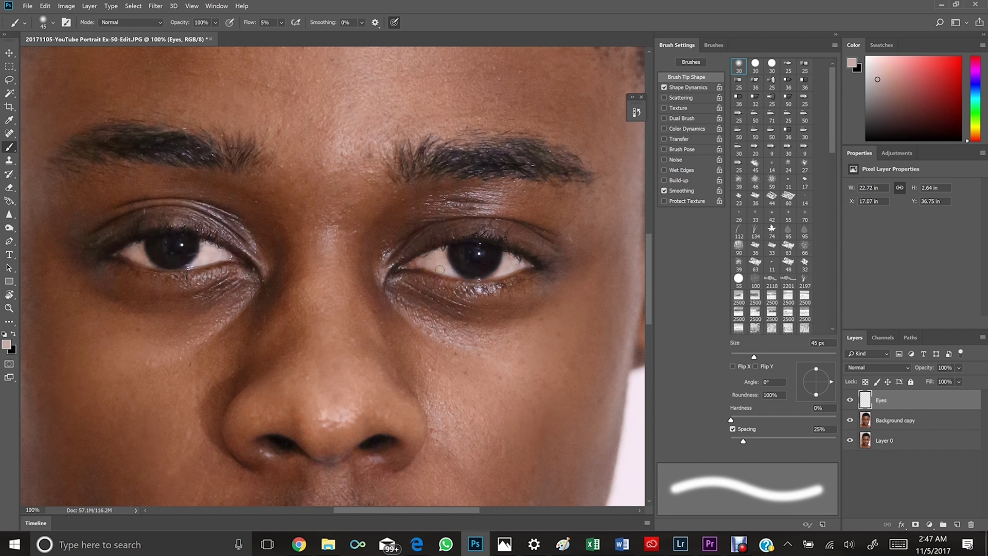
Step: Compare the whole portrait with and without the eye whitening by repeatedly toggling the Eyes layer's visibility, leaving the layer shown
{"action": "key", "text": "ctrl+minus"}
{"action": "key", "text": "ctrl+minus"}
{"action": "key", "text": "ctrl+minus"}
{"action": "key", "text": "ctrl+minus"}
{"action": "key", "text": "ctrl+plus"}
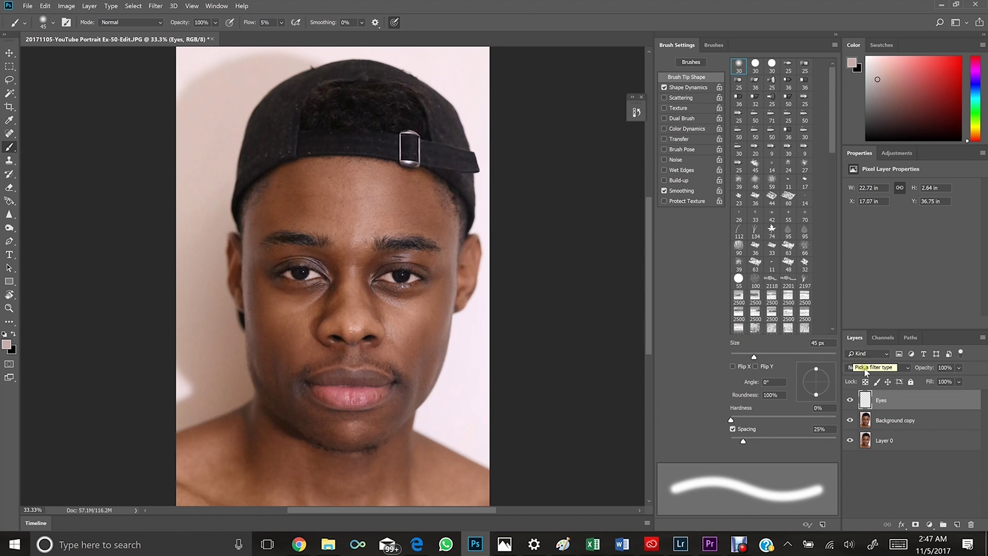
{"action": "left_click", "coordinate": [851, 400]}
{"action": "left_click", "coordinate": [851, 400]}
{"action": "left_click", "coordinate": [851, 401]}
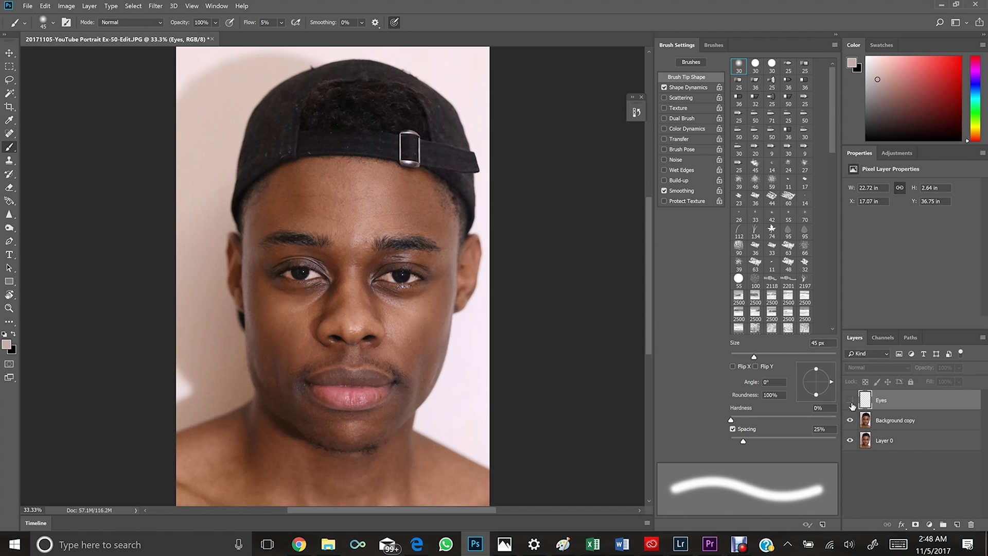
{"action": "left_click", "coordinate": [851, 401]}
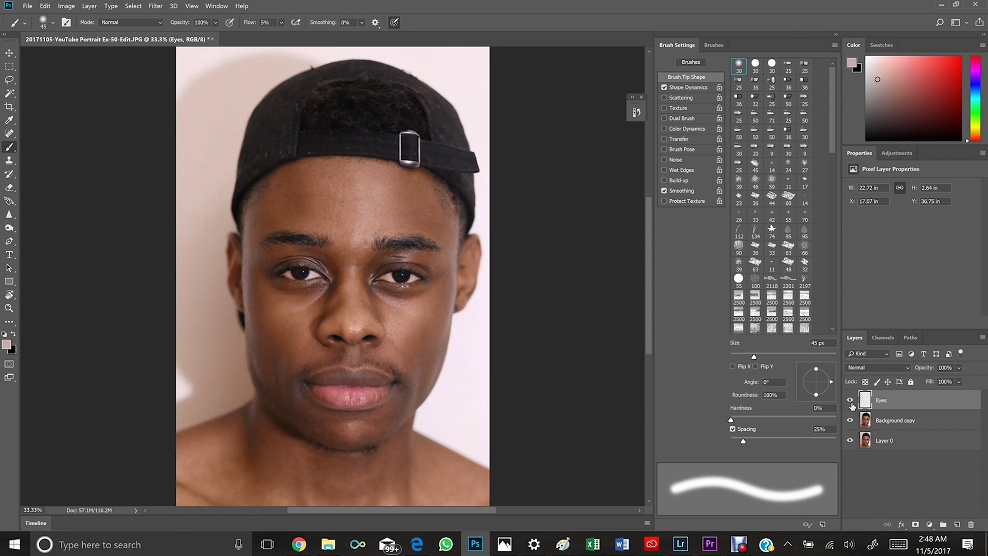
{"action": "left_click", "coordinate": [851, 400]}
{"action": "left_click", "coordinate": [850, 401]}
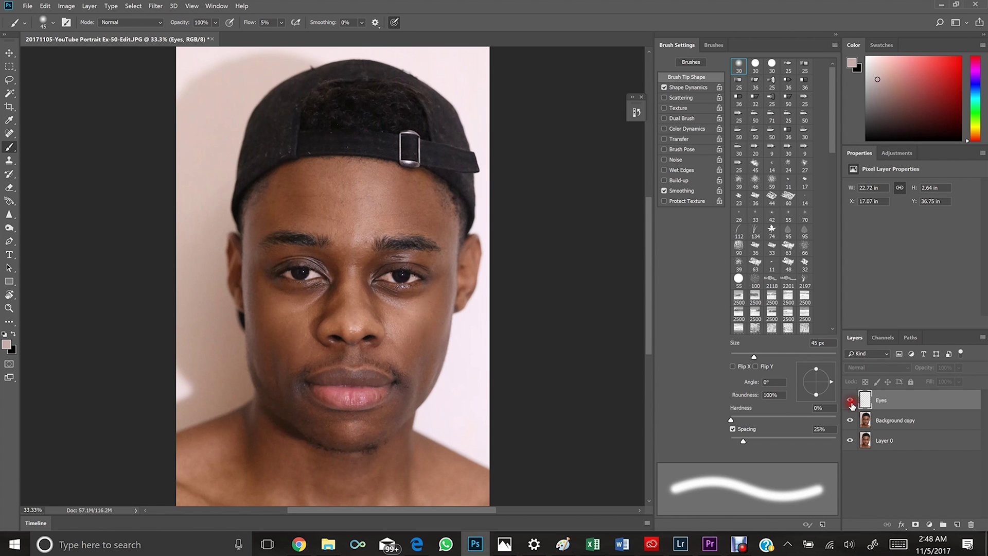
{"action": "left_click", "coordinate": [850, 400]}
{"action": "left_click", "coordinate": [851, 401]}
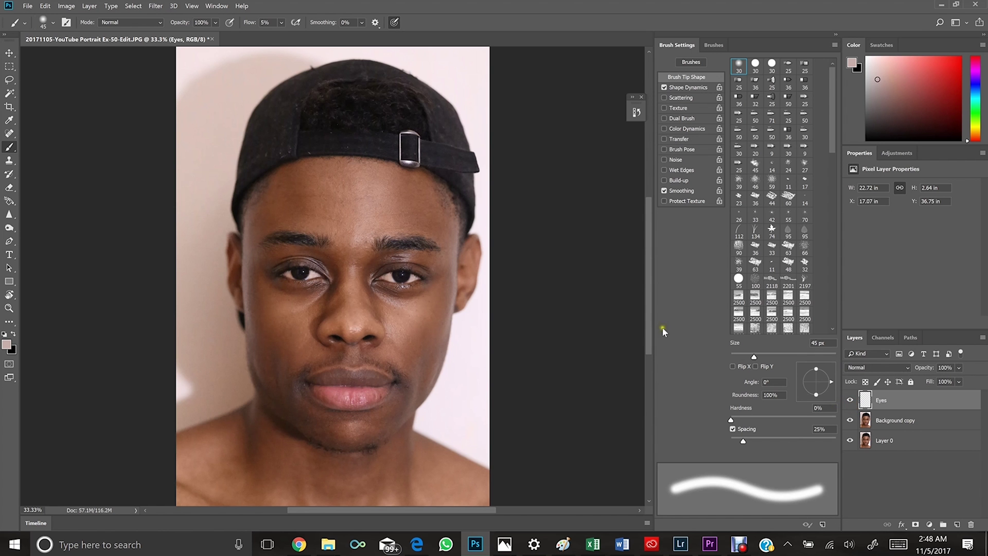